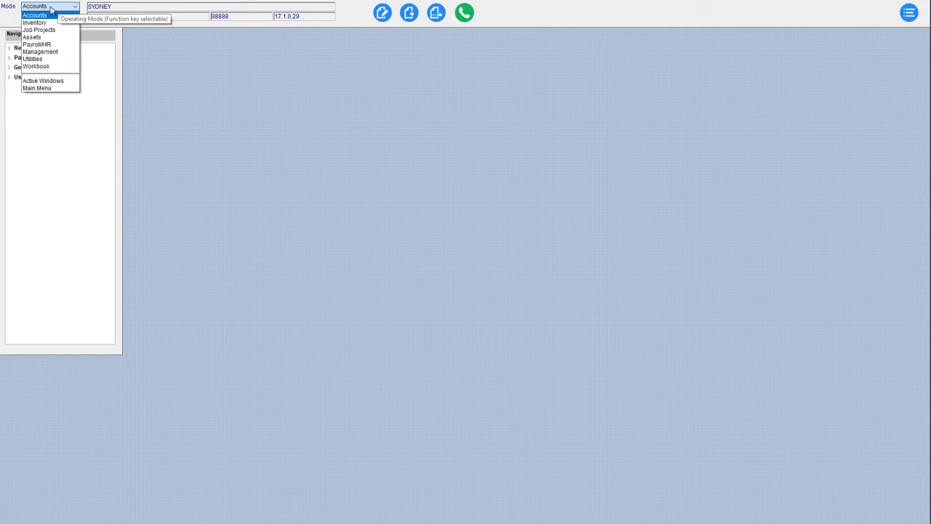
# Open the Receivables client Transactions inquiry in Accounts mode
pyautogui.click(28, 15)
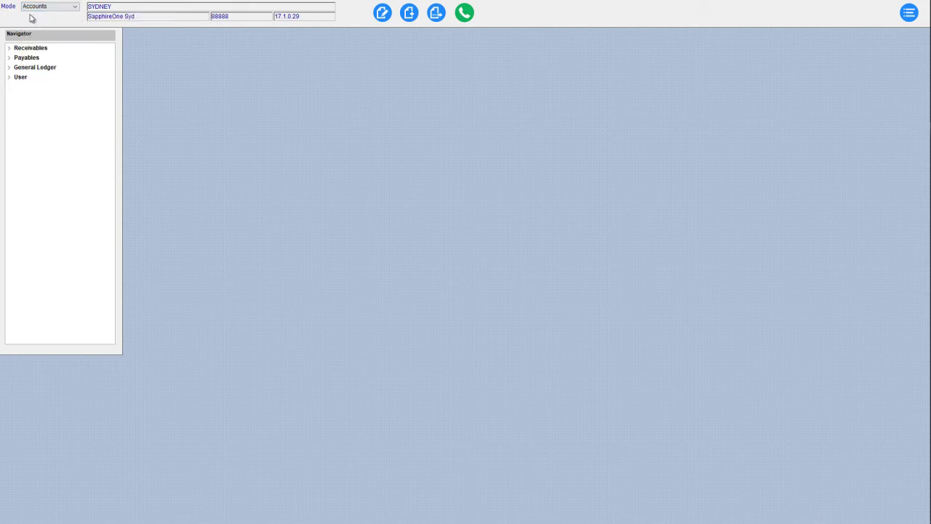
pyautogui.click(9, 49)
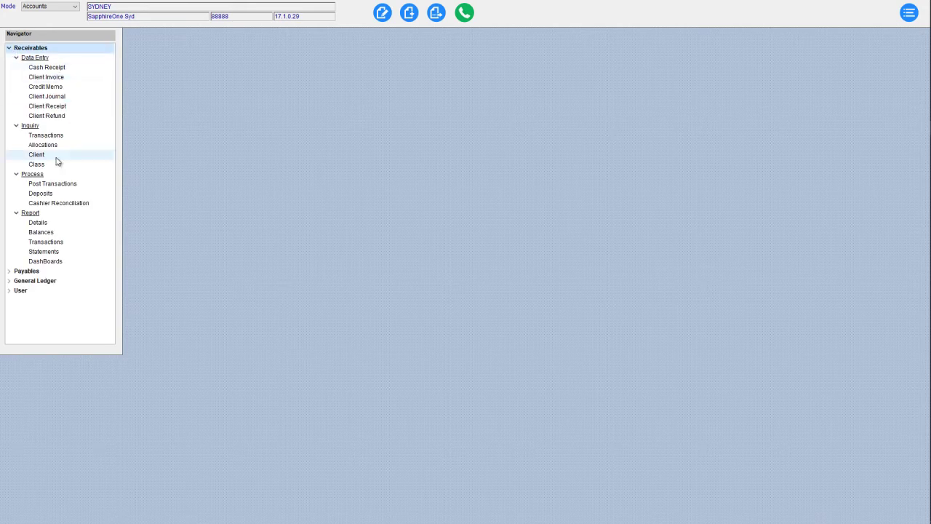
pyautogui.click(44, 136)
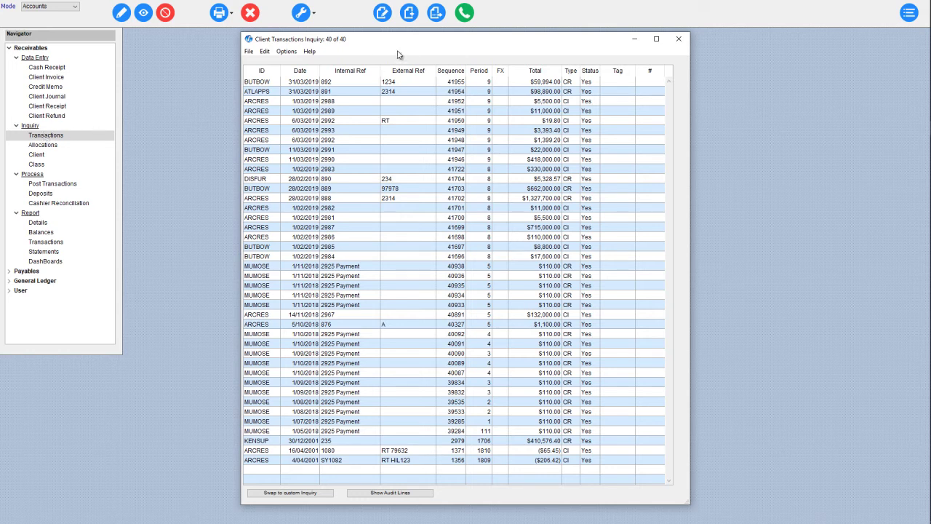
# Sort the client transactions by ID, Date, Internal Ref and External Ref in turn, finishing with Date in descending order
pyautogui.click(262, 71)
pyautogui.click(262, 72)
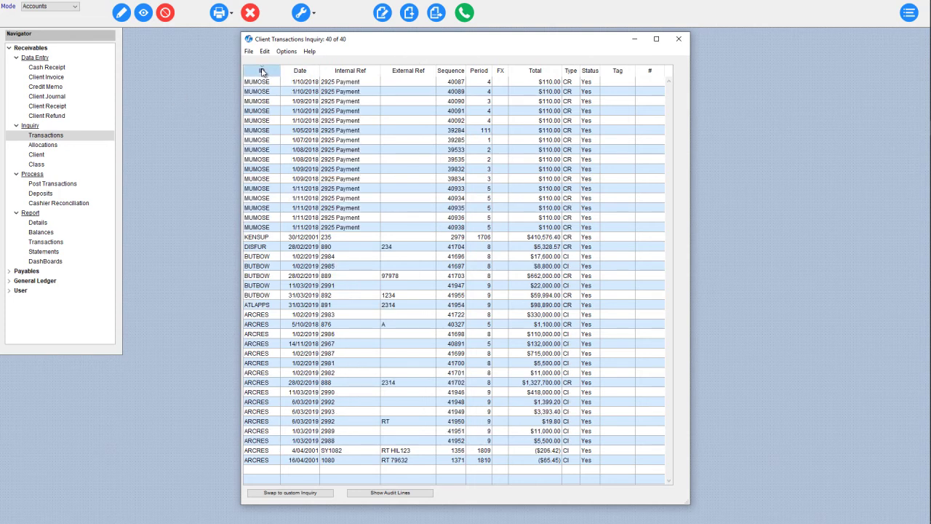
pyautogui.click(299, 71)
pyautogui.click(299, 72)
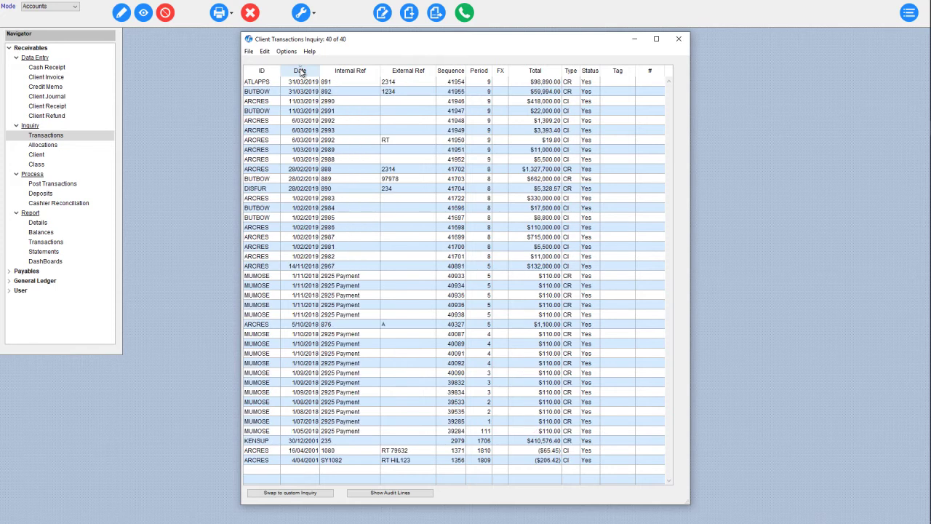
pyautogui.click(361, 71)
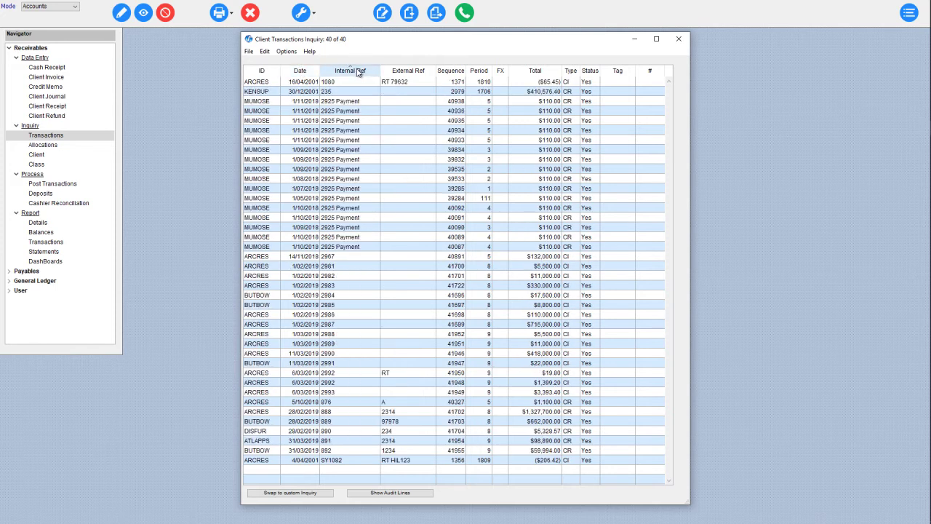
pyautogui.click(409, 72)
pyautogui.click(304, 73)
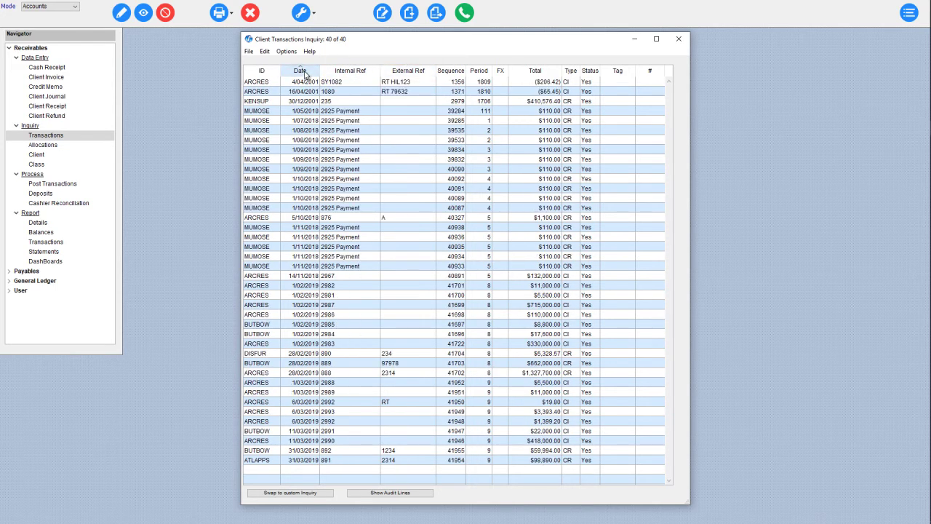
pyautogui.click(305, 75)
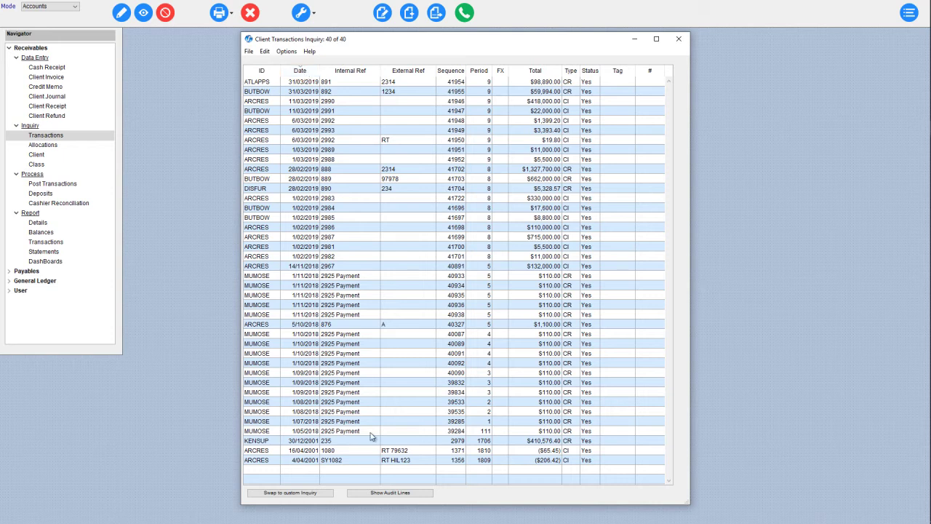
# Swap to the custom inquiry and set its third, fourth and fifth fields to Total, Date_In and Internal_Ref
pyautogui.click(296, 494)
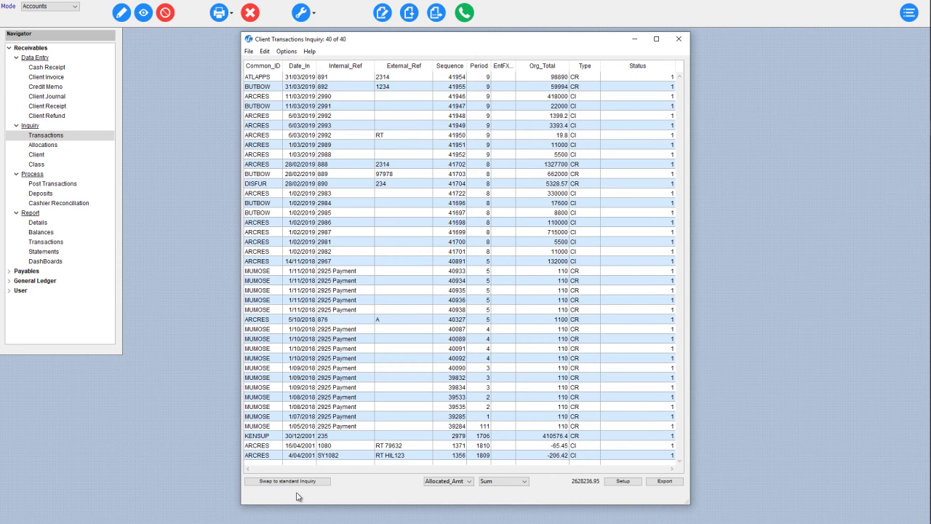
pyautogui.click(624, 482)
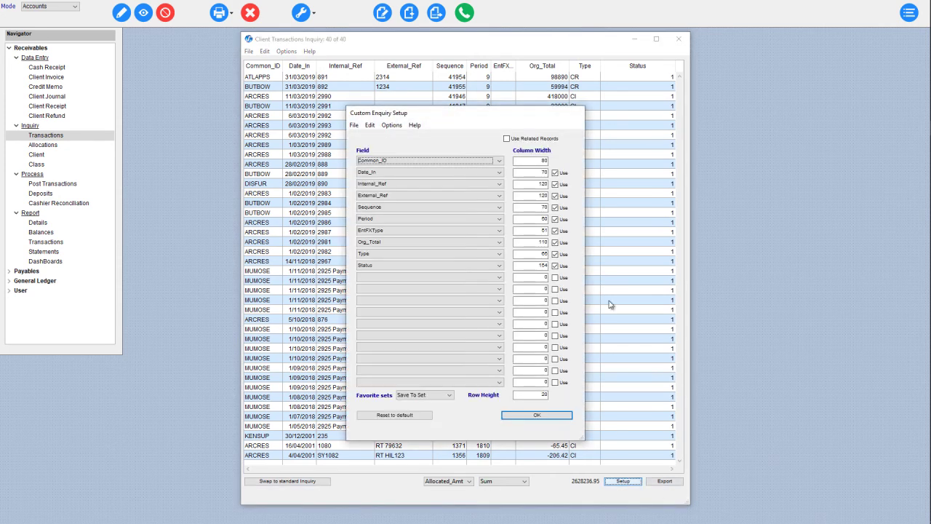
pyautogui.click(382, 184)
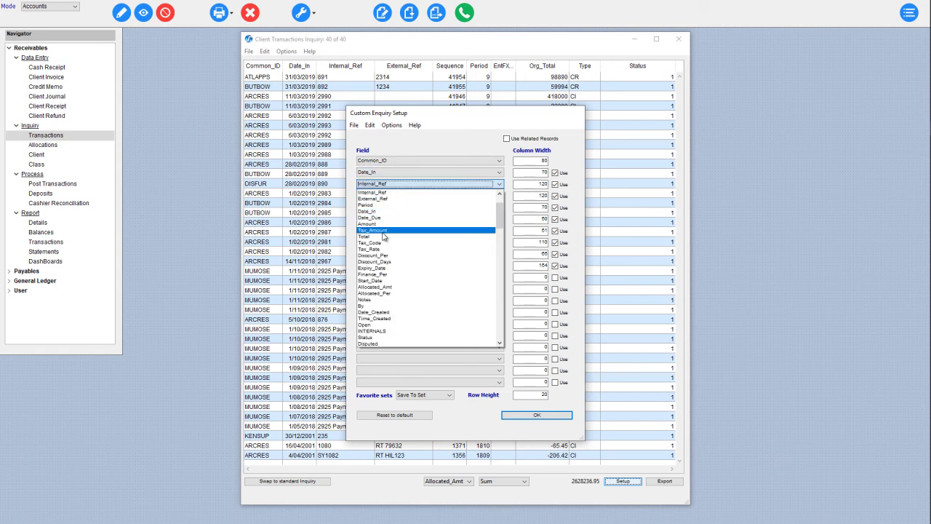
pyautogui.click(384, 236)
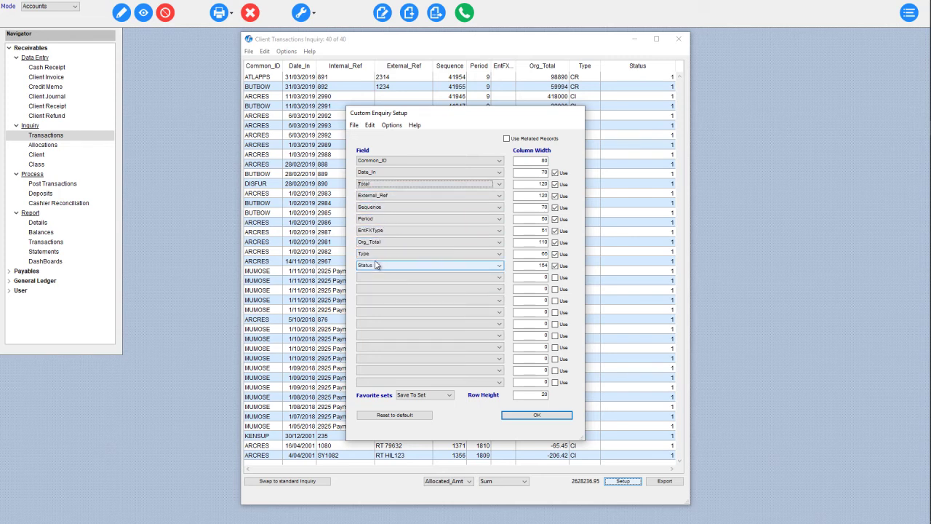
pyautogui.click(378, 196)
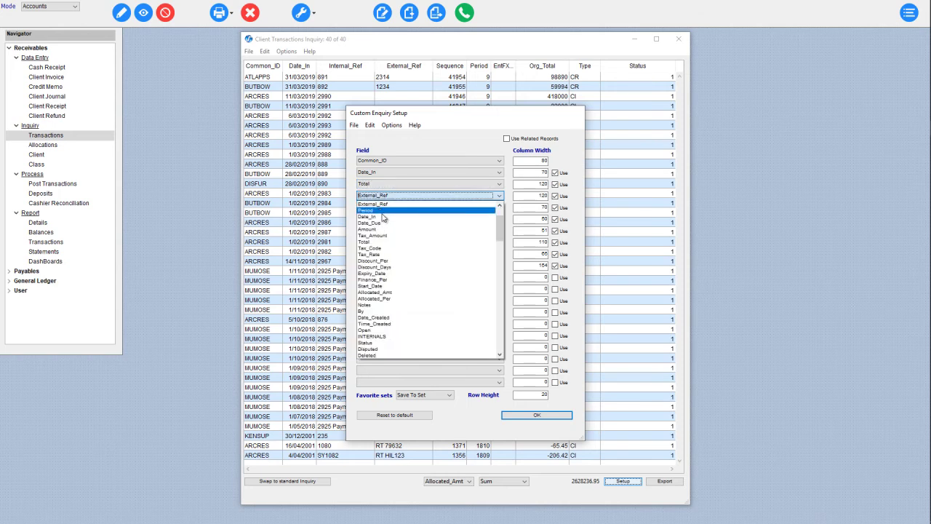
pyautogui.click(378, 217)
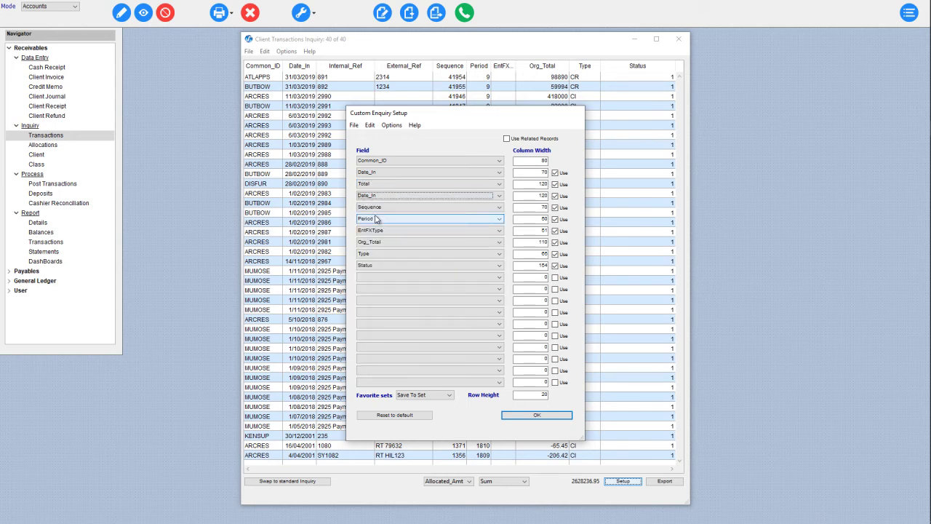
pyautogui.click(380, 209)
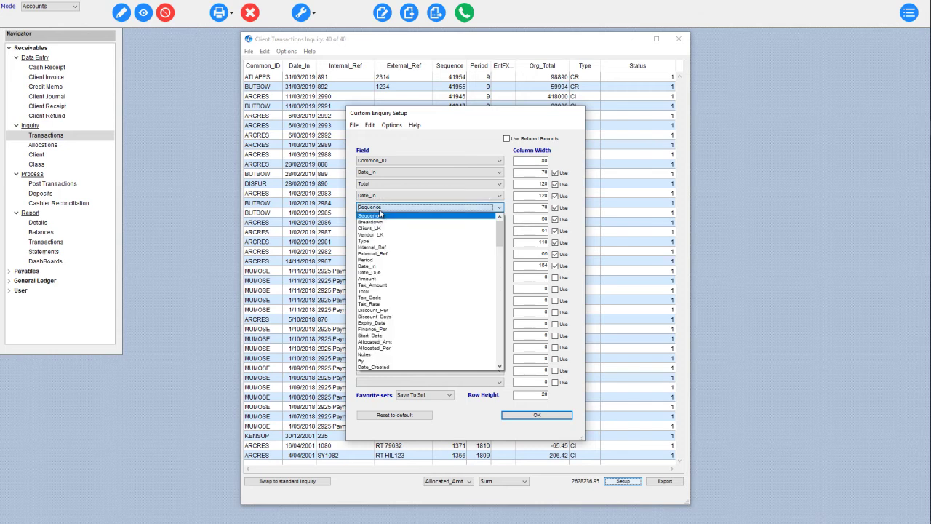
pyautogui.click(393, 247)
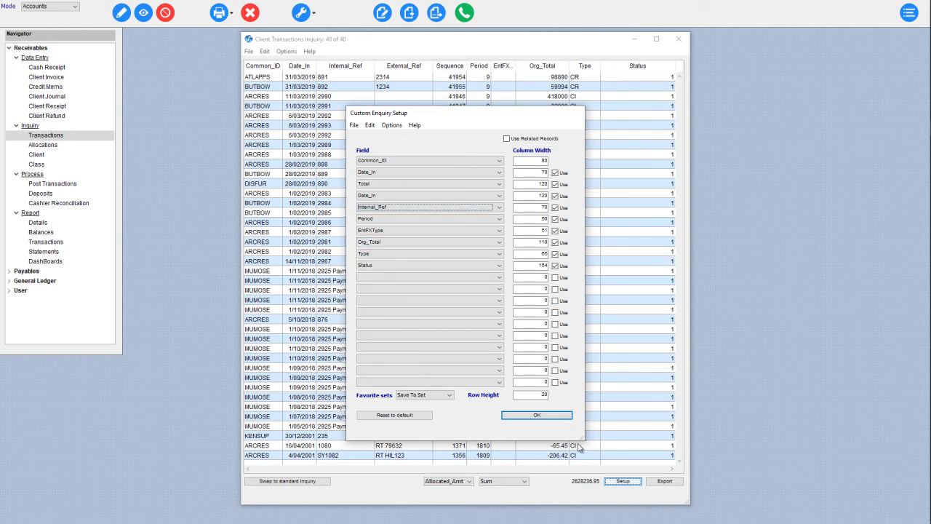
pyautogui.click(538, 415)
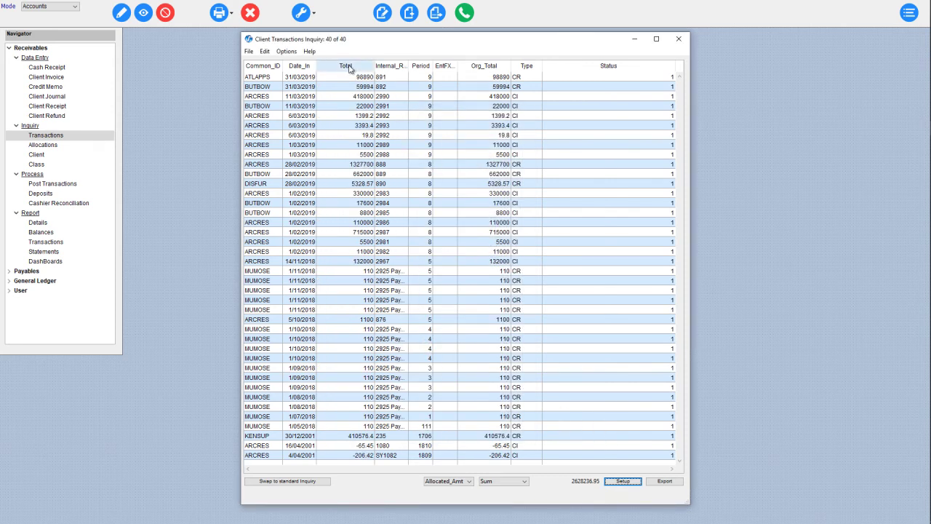
# Sort the custom inquiry by Total in ascending order and move the Type column directly after Total
pyautogui.click(348, 67)
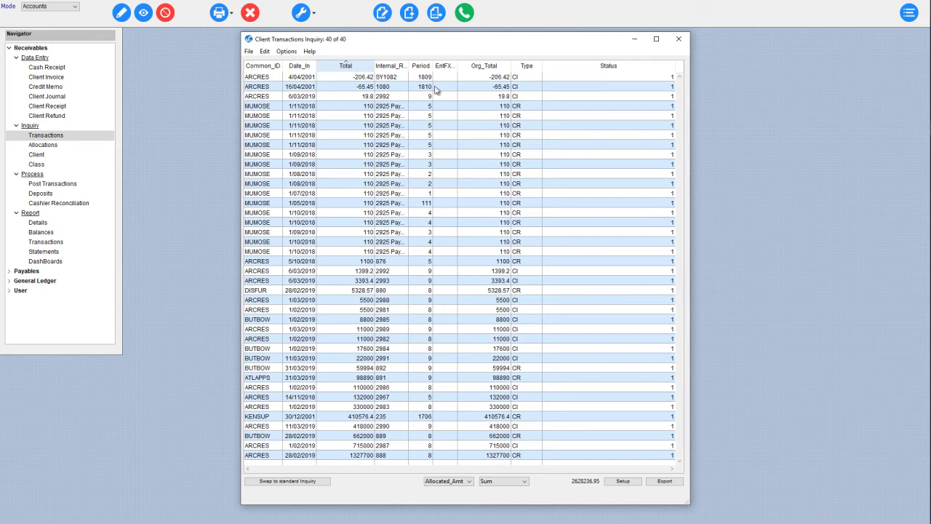
pyautogui.moveTo(534, 70)
pyautogui.mouseDown()
pyautogui.moveTo(348, 65)
pyautogui.moveTo(409, 67)
pyautogui.mouseUp()
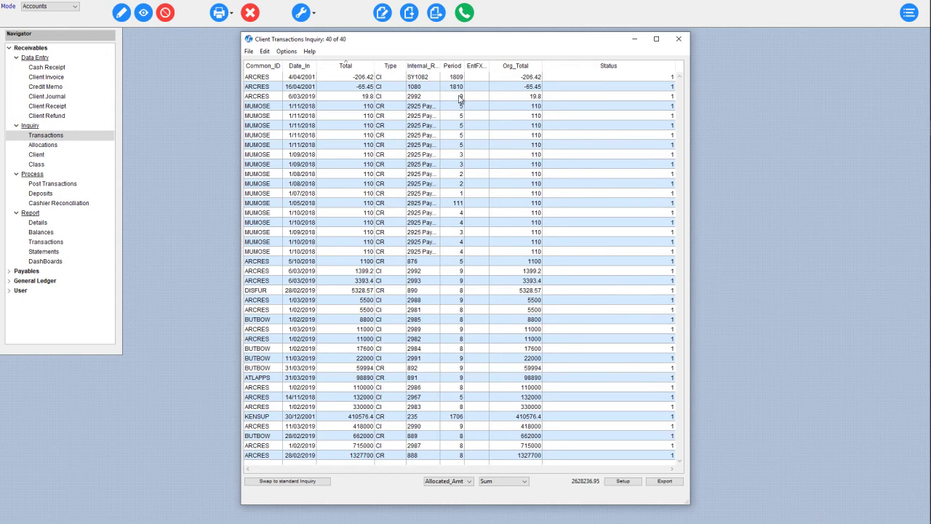
# Sort the transactions by Type and reduce the list to only the CR transactions
pyautogui.click(396, 69)
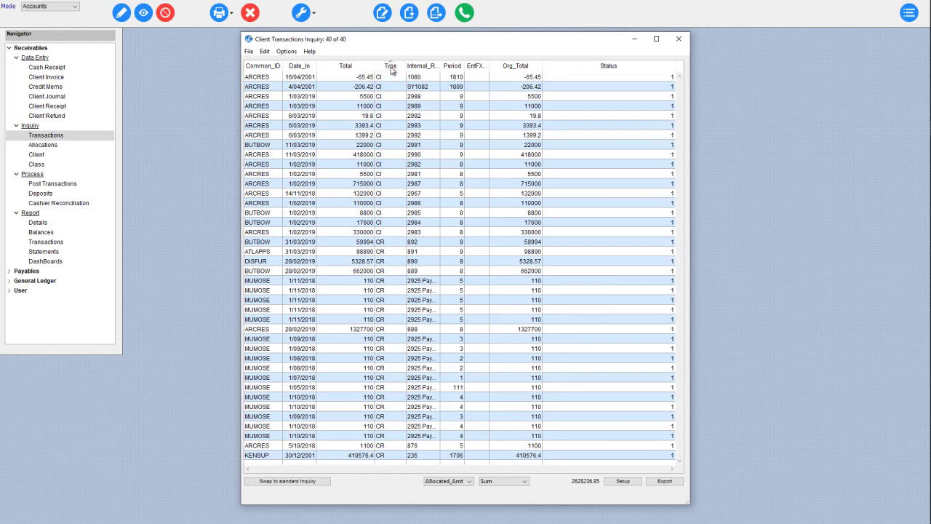
pyautogui.click(391, 66)
pyautogui.click(390, 80)
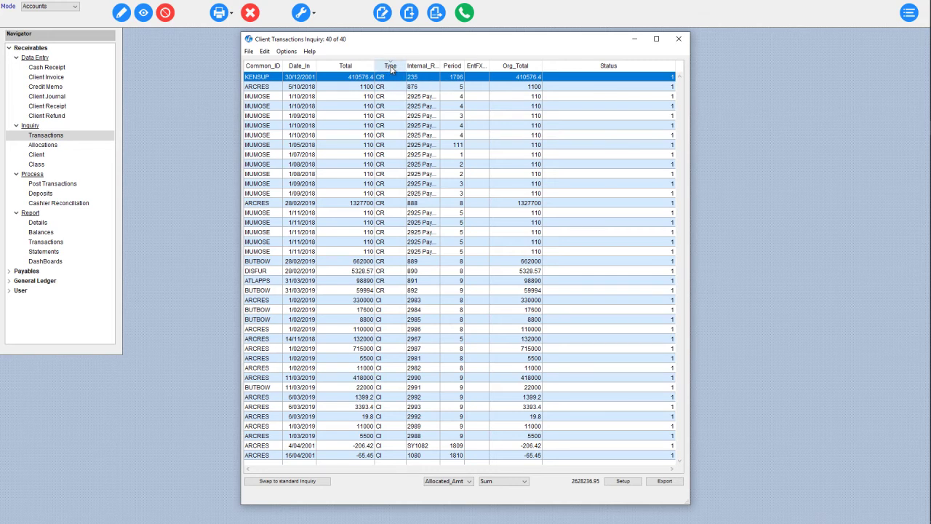
pyautogui.click(391, 67)
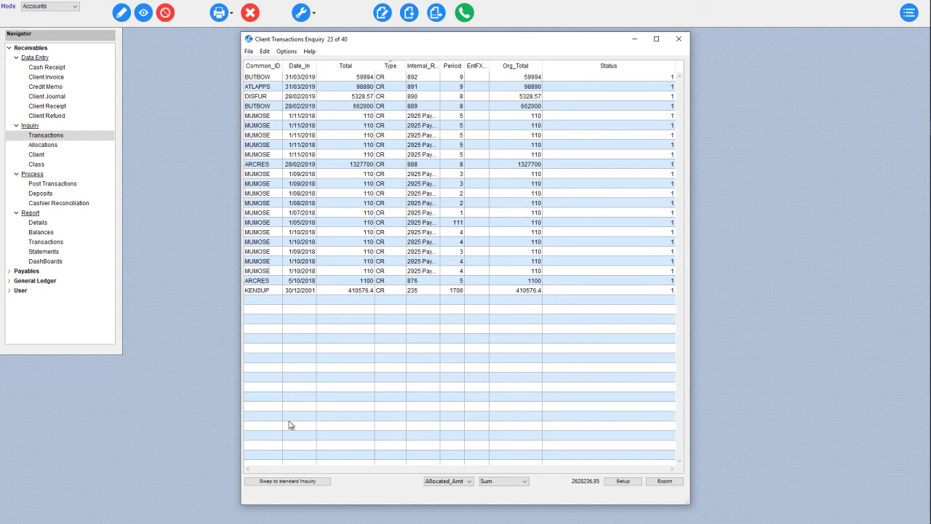
# Set the summary calculation to the Sum of the Total field and export the filtered list to Excel
pyautogui.click(452, 485)
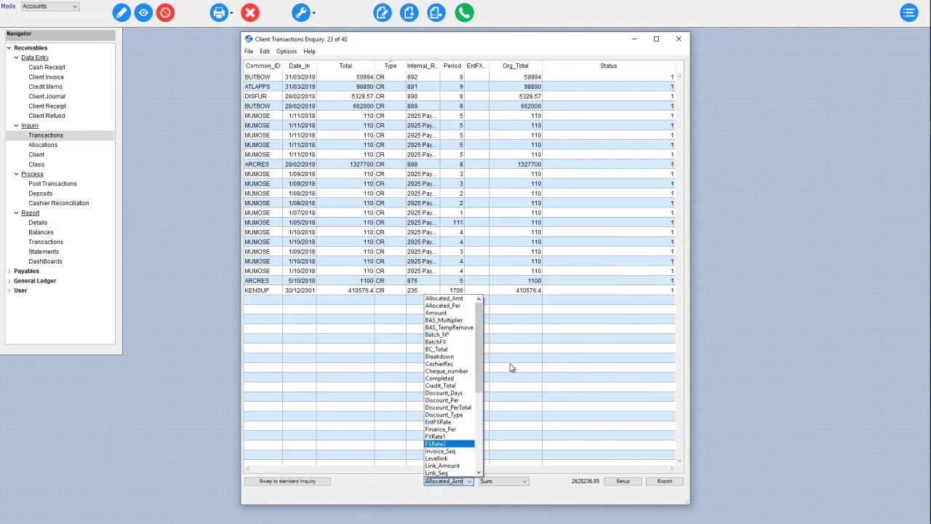
pyautogui.moveTo(483, 387); pyautogui.dragTo(501, 462)
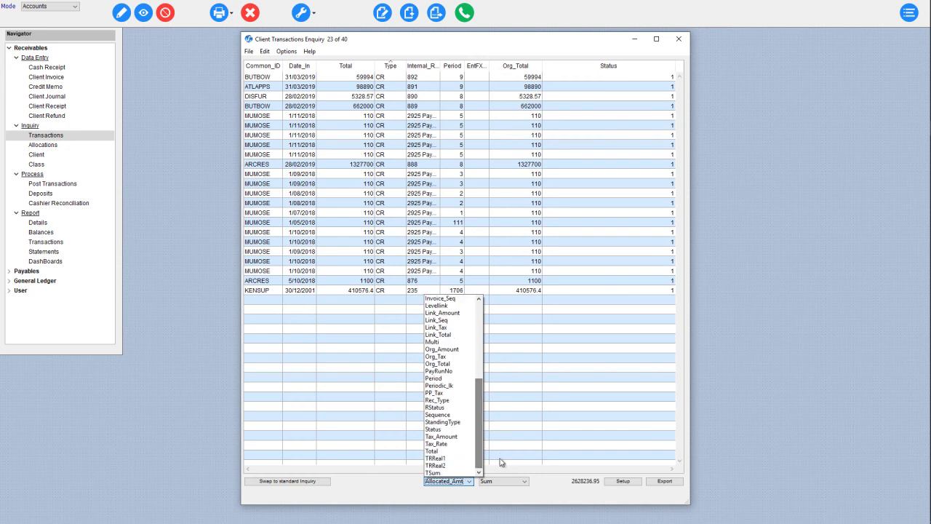
pyautogui.click(439, 452)
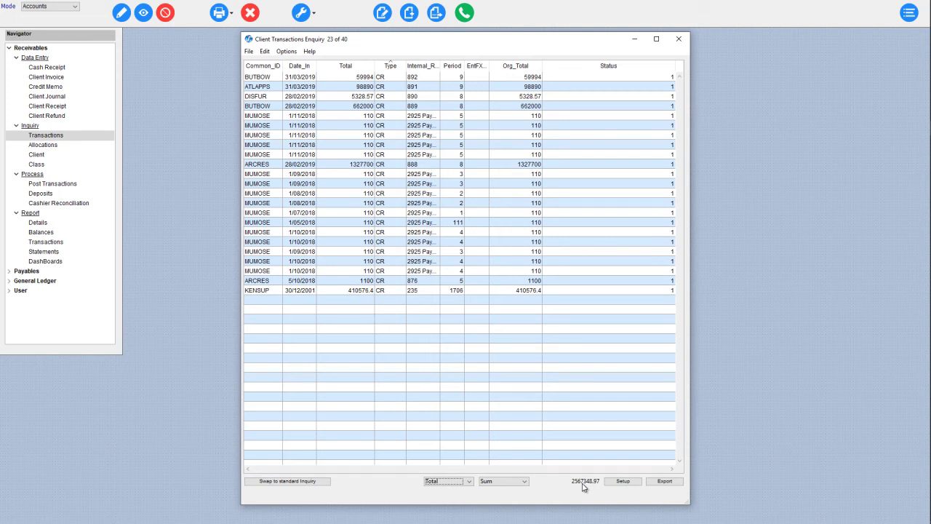
pyautogui.click(671, 485)
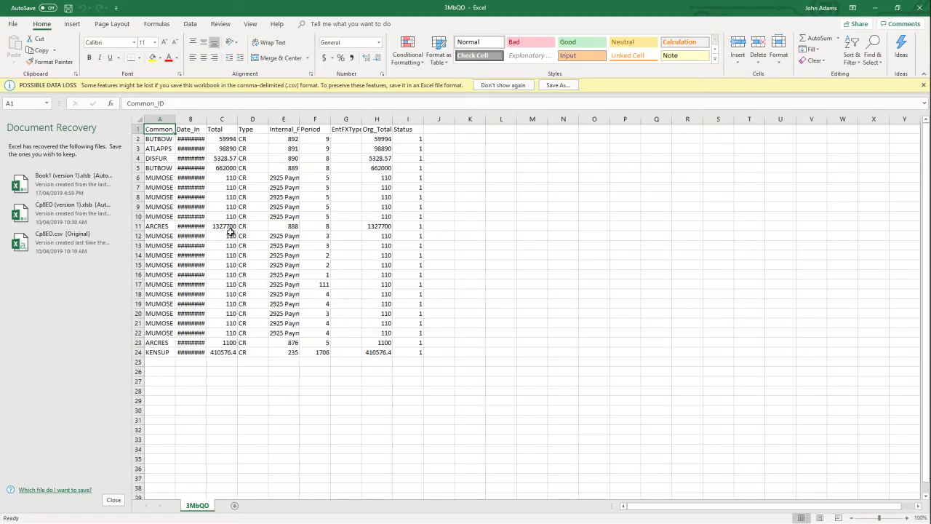
# Select the whole exported sheet and widen the Common_ID and Date_In columns so their contents fit
pyautogui.click(139, 122)
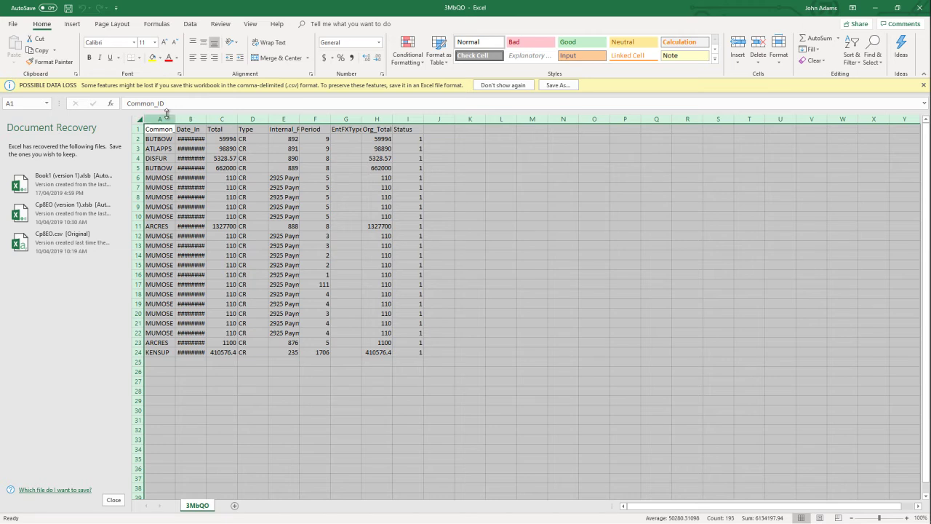
pyautogui.press('Tab')
pyautogui.moveTo(175, 119); pyautogui.dragTo(175, 119)
pyautogui.doubleClick(176, 120)
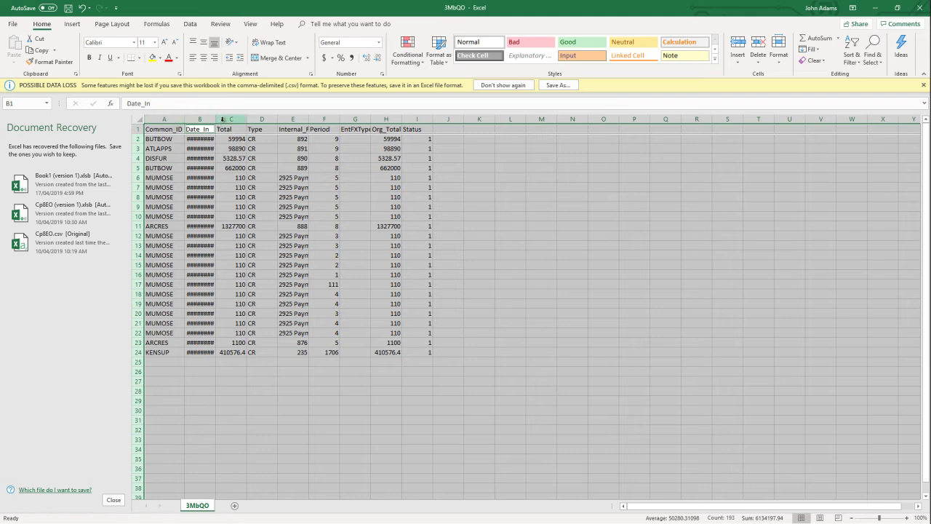
pyautogui.moveTo(215, 121); pyautogui.dragTo(425, 121)
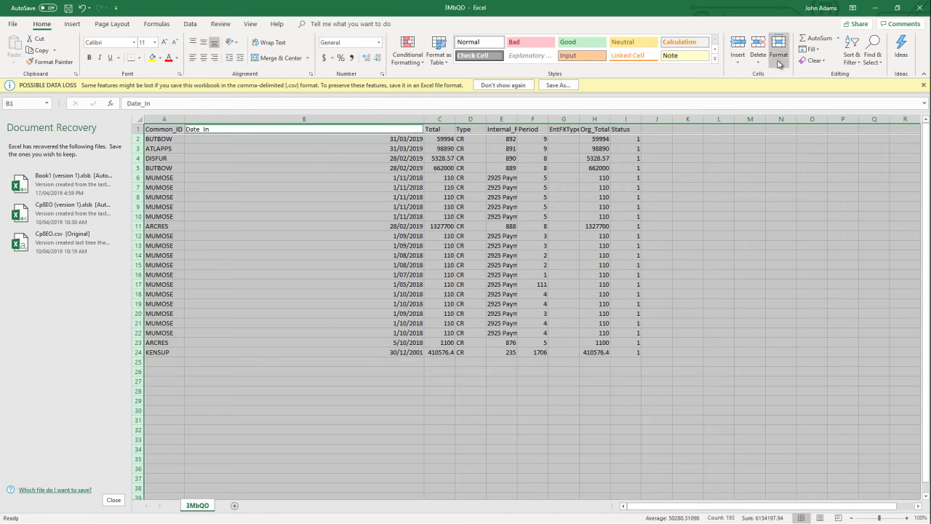
# Close the exported workbook without saving the changes and remove the recovered files
pyautogui.click(920, 9)
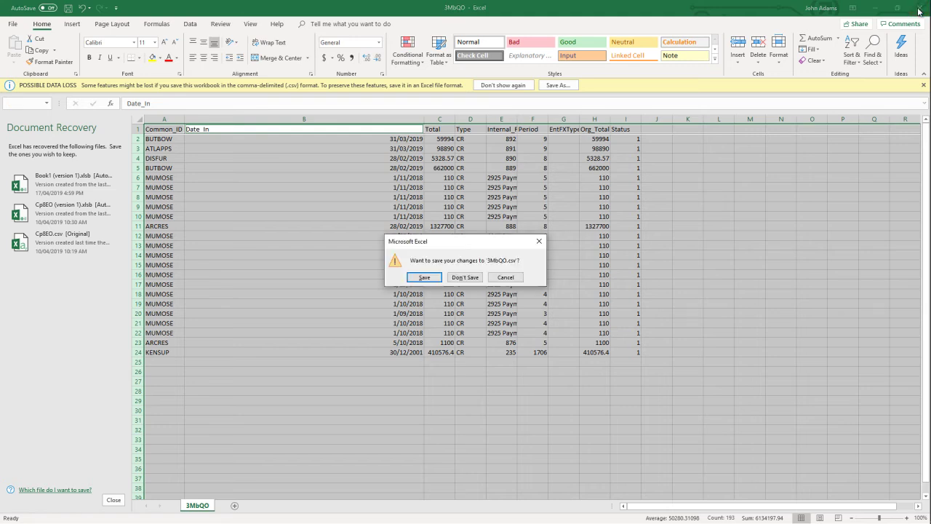
pyautogui.click(465, 278)
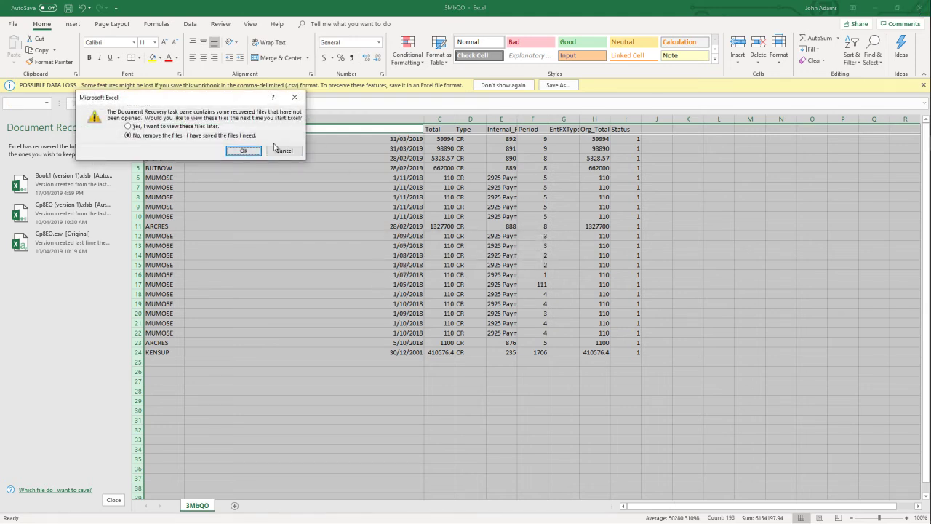
pyautogui.click(246, 151)
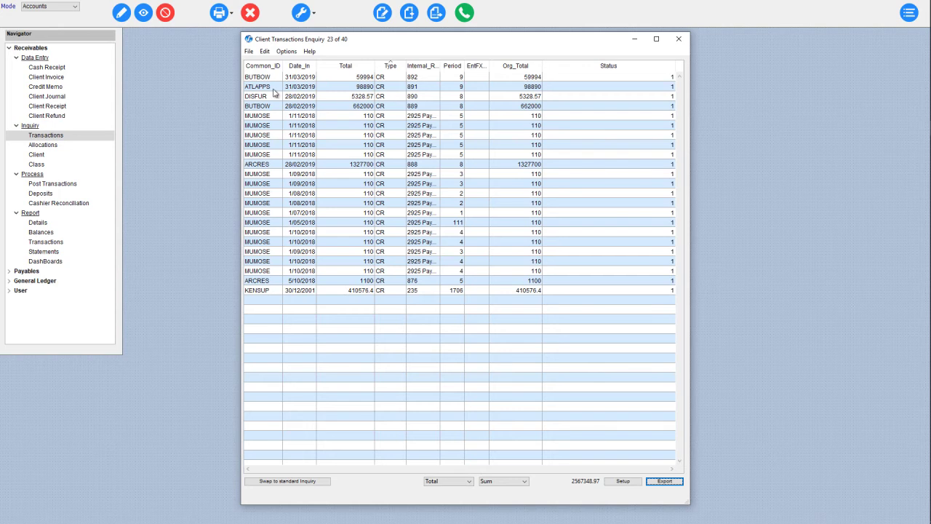
# Sort the inquiry by Date_In and then by Total descending, and move the Type column between Common_ID and Date_In
pyautogui.click(298, 66)
pyautogui.click(298, 66)
pyautogui.click(360, 70)
pyautogui.click(360, 70)
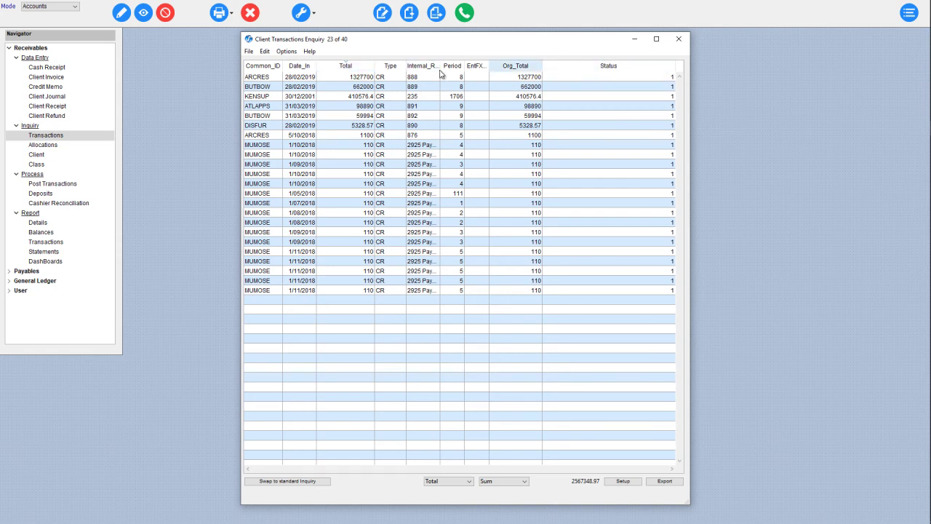
pyautogui.moveTo(392, 69); pyautogui.dragTo(337, 70)
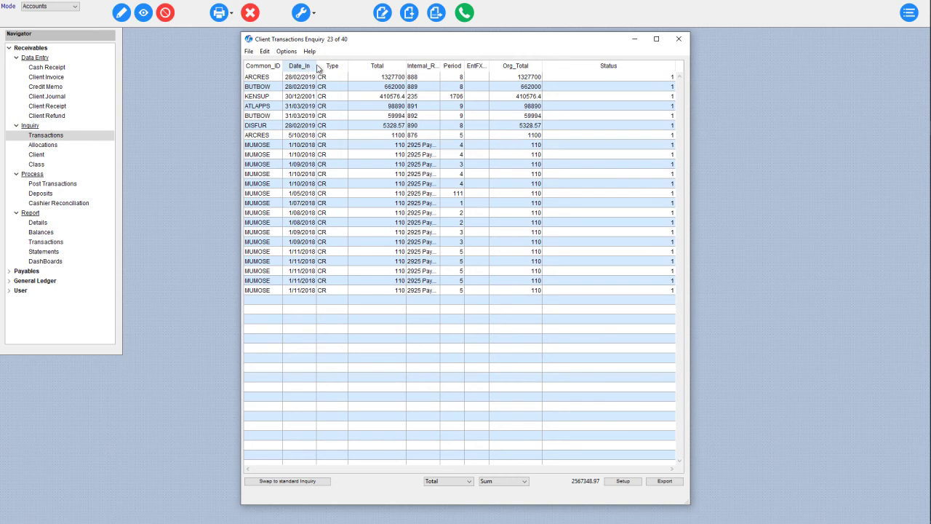
pyautogui.moveTo(333, 69); pyautogui.dragTo(304, 71)
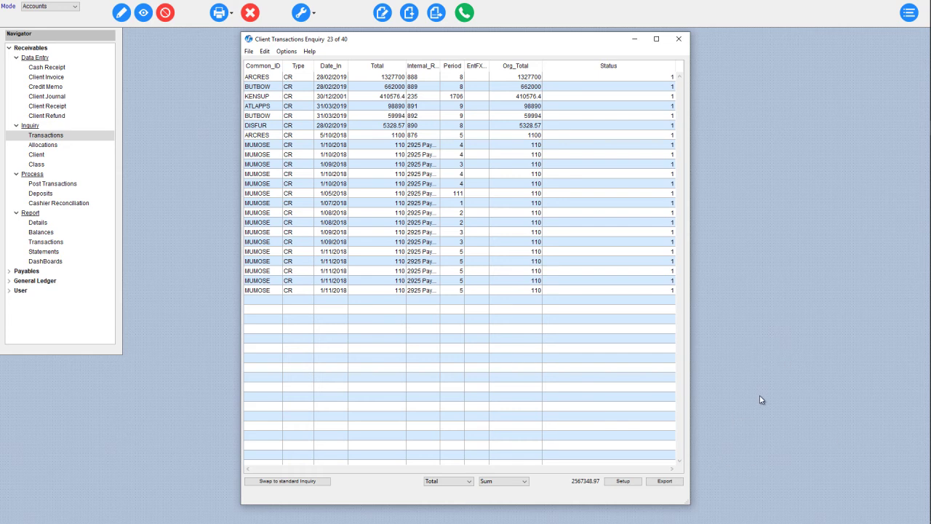
# Turn on Use Related Records in the inquiry's custom column setup and check the field choices for the first columns
pyautogui.click(622, 481)
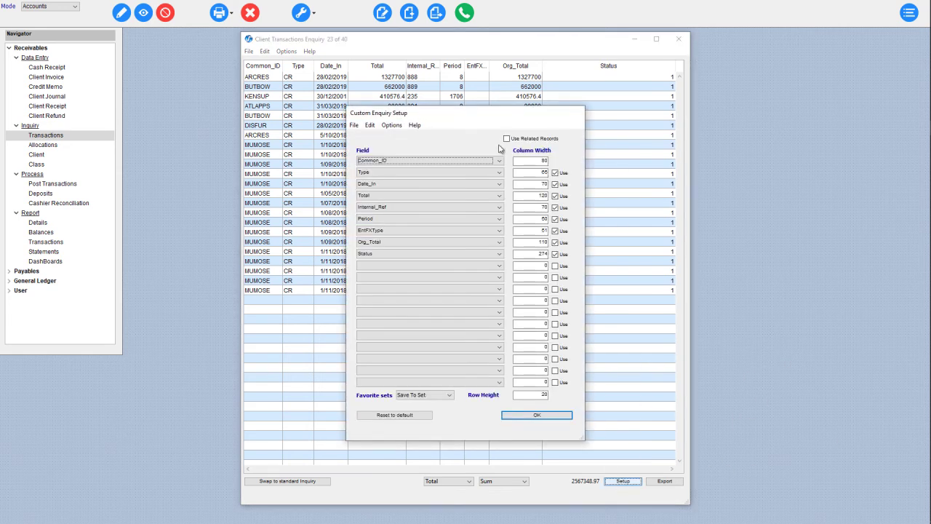
pyautogui.click(506, 139)
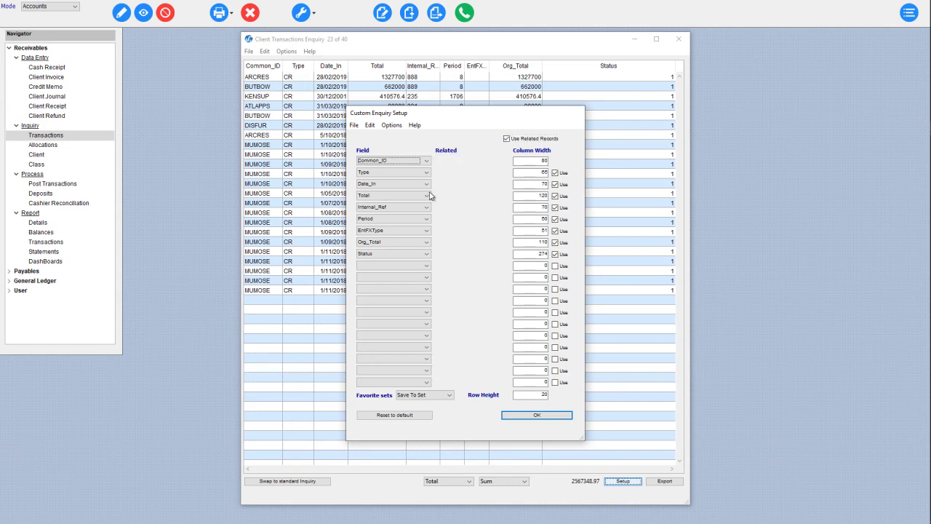
pyautogui.click(401, 162)
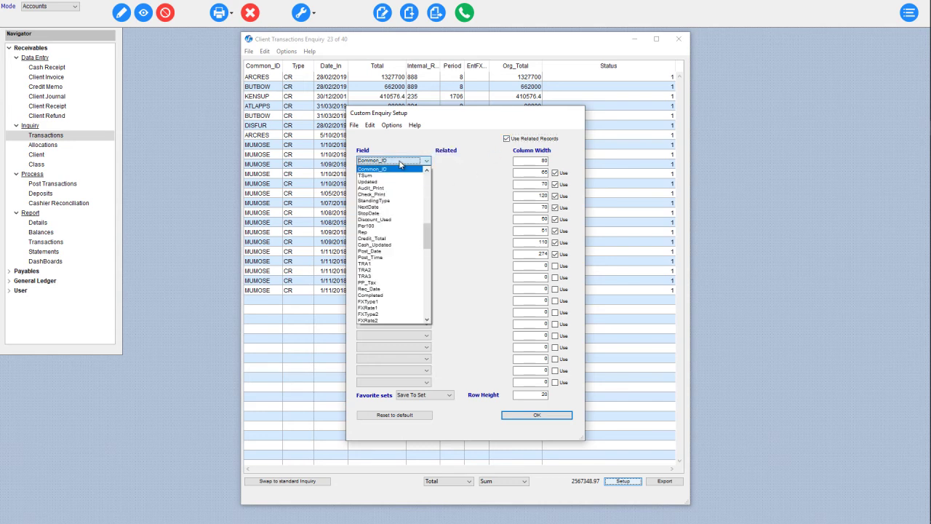
pyautogui.click(400, 161)
pyautogui.click(427, 175)
pyautogui.click(428, 175)
pyautogui.click(428, 175)
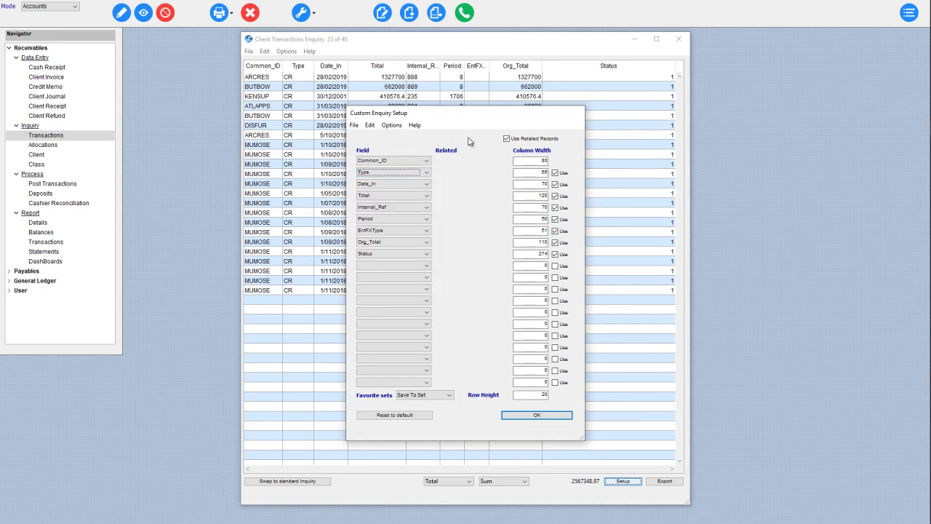
# Replace the Common_ID field of the first column with Client_LK
pyautogui.click(408, 163)
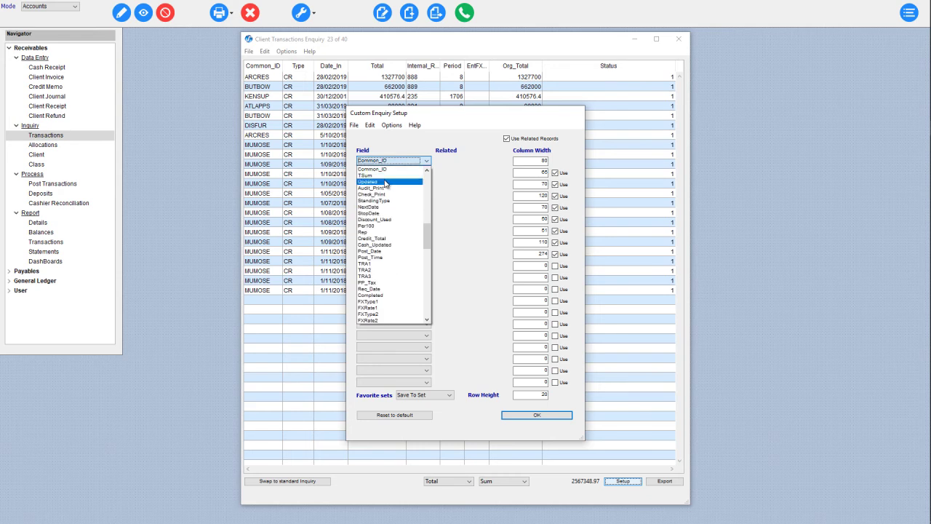
pyautogui.click(415, 232)
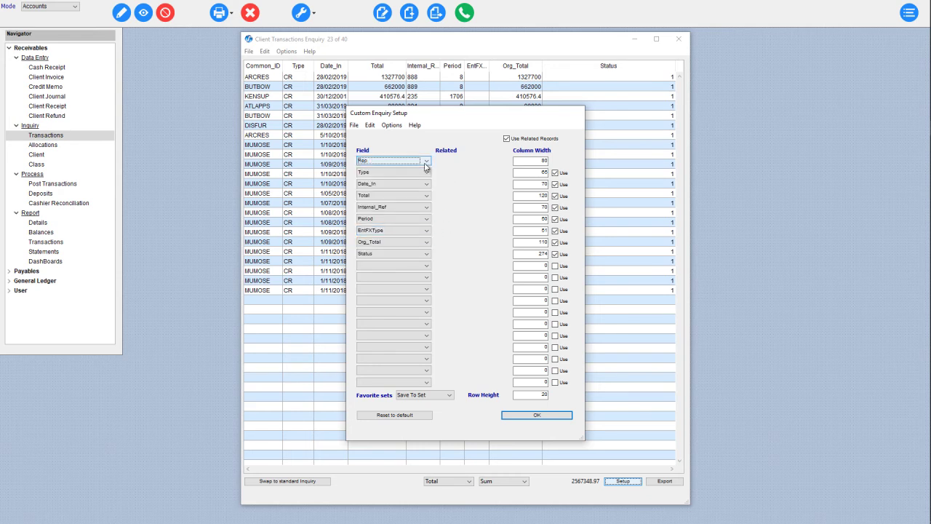
pyautogui.click(427, 166)
pyautogui.moveTo(430, 243); pyautogui.dragTo(444, 147)
pyautogui.scroll(10, 427, 244)
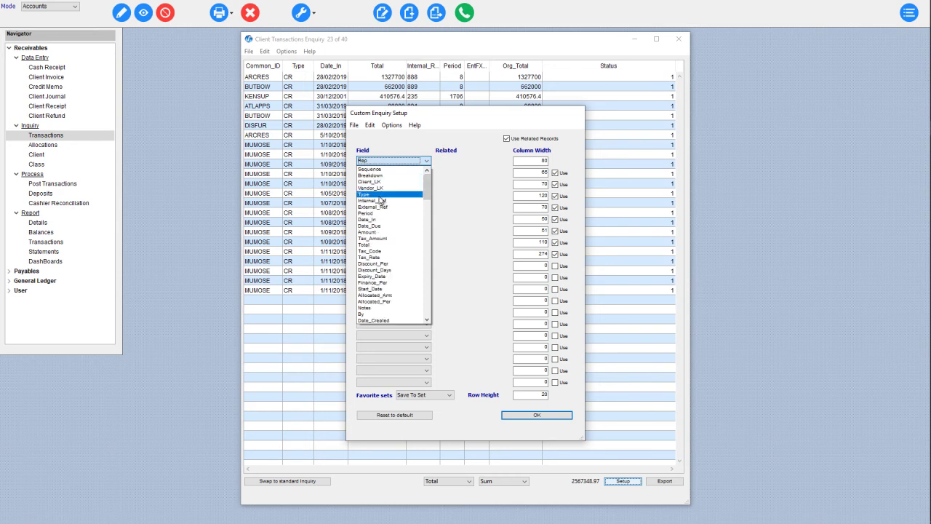
pyautogui.click(376, 187)
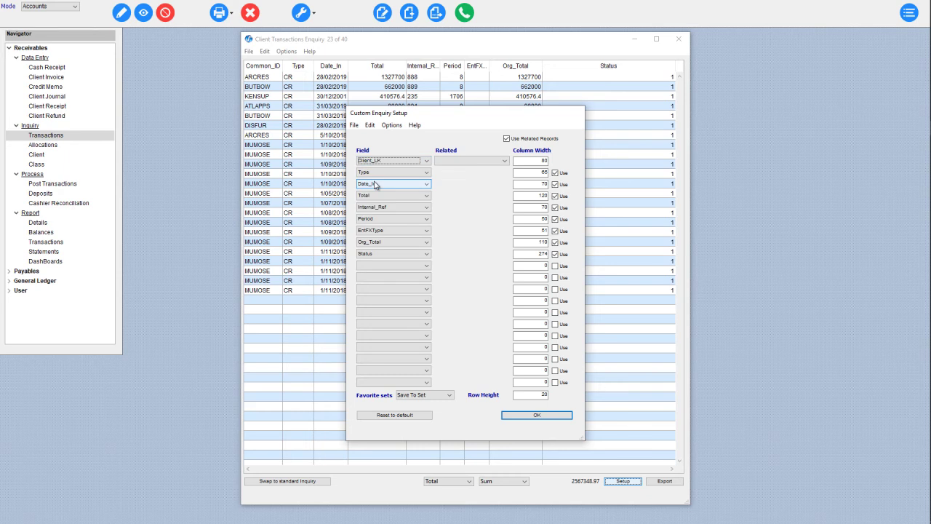
# Set the Client_LK column's related field to [Clients]Name, apply the setup, and widen the column to fit the full client names
pyautogui.click(500, 162)
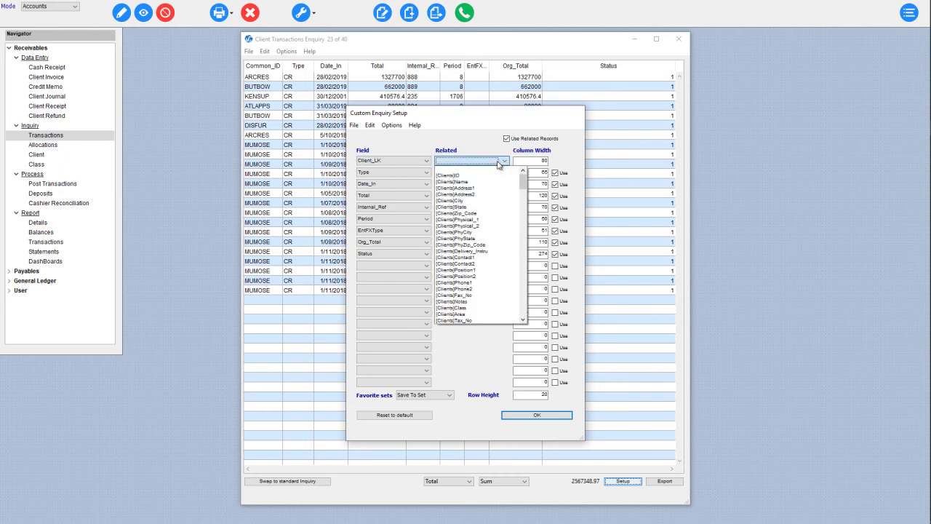
pyautogui.click(458, 182)
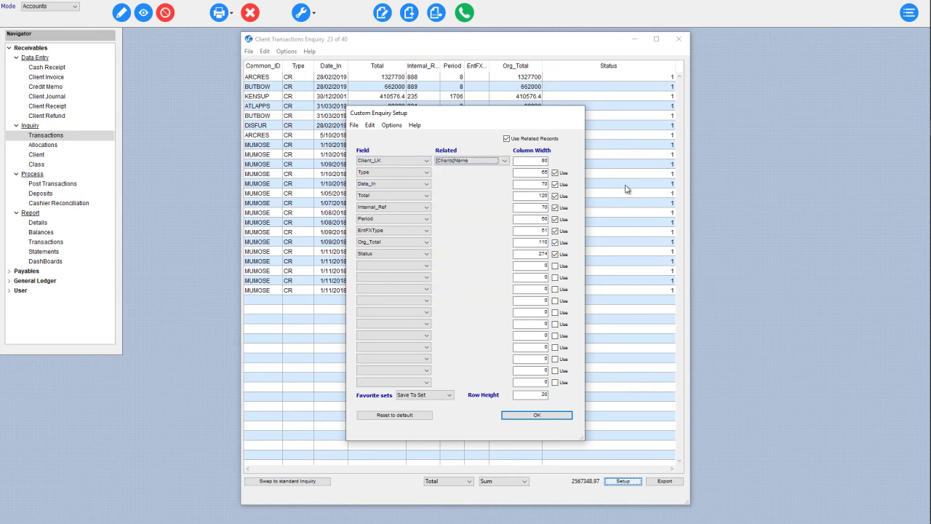
pyautogui.click(538, 416)
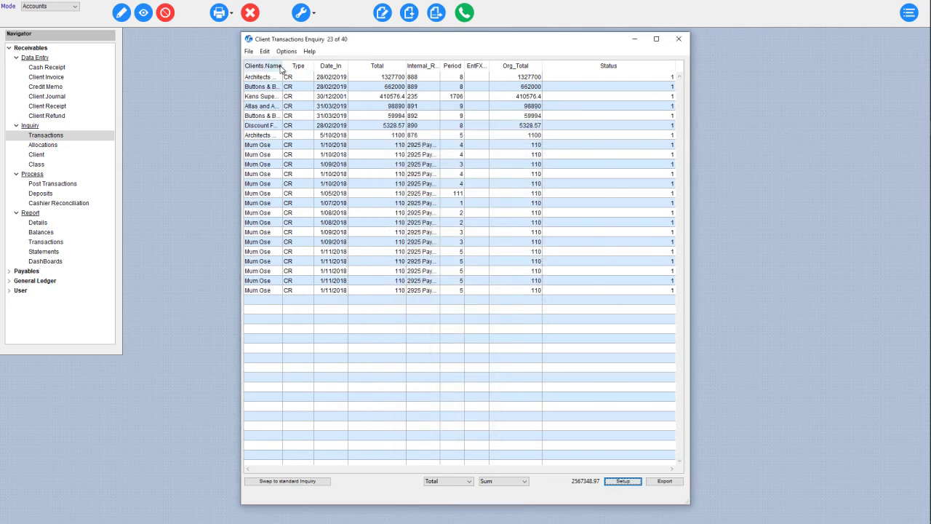
pyautogui.moveTo(283, 65); pyautogui.dragTo(381, 66)
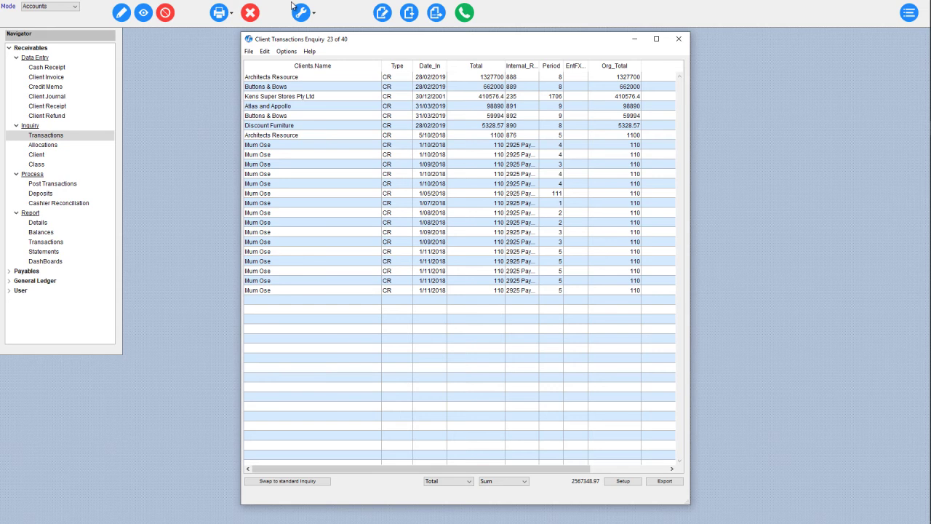
# Close and reopen the client transactions inquiry, and save its column layout as a favorite set named CR
pyautogui.click(250, 13)
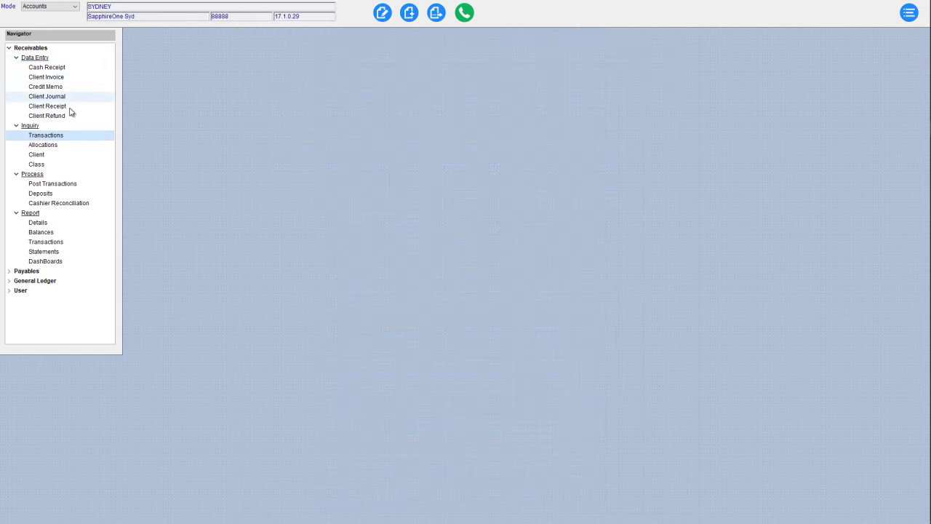
pyautogui.click(42, 139)
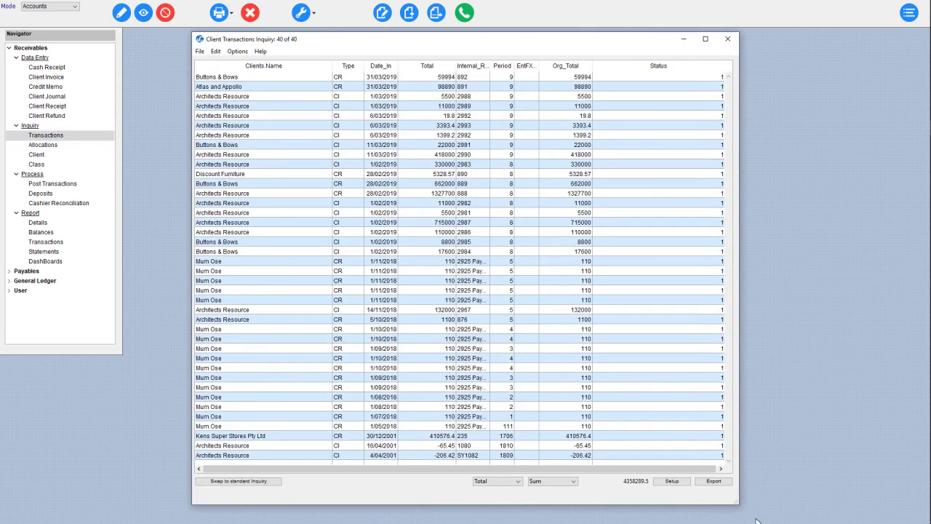
pyautogui.click(671, 482)
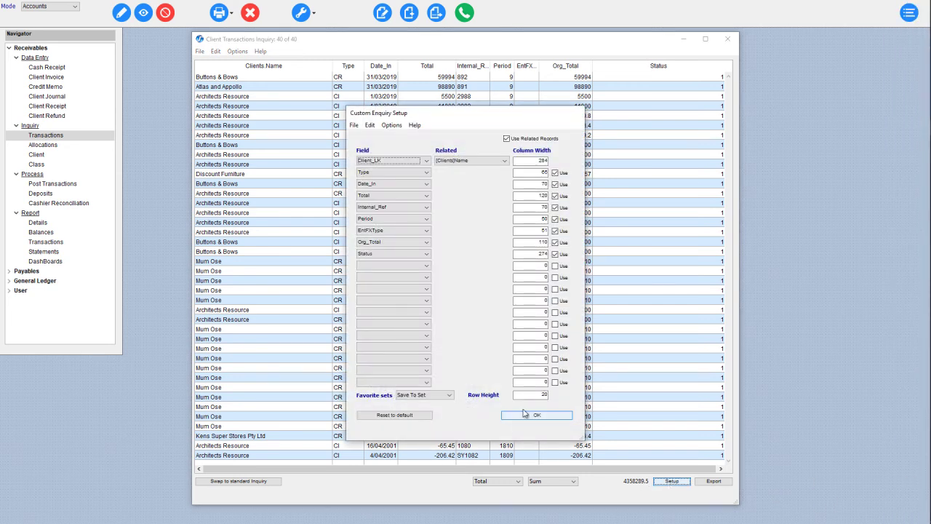
pyautogui.click(439, 398)
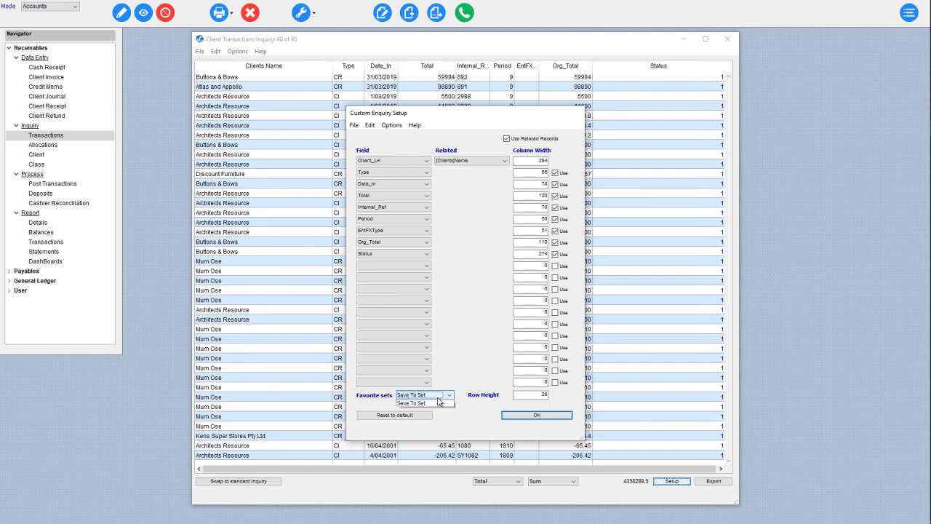
pyautogui.click(419, 413)
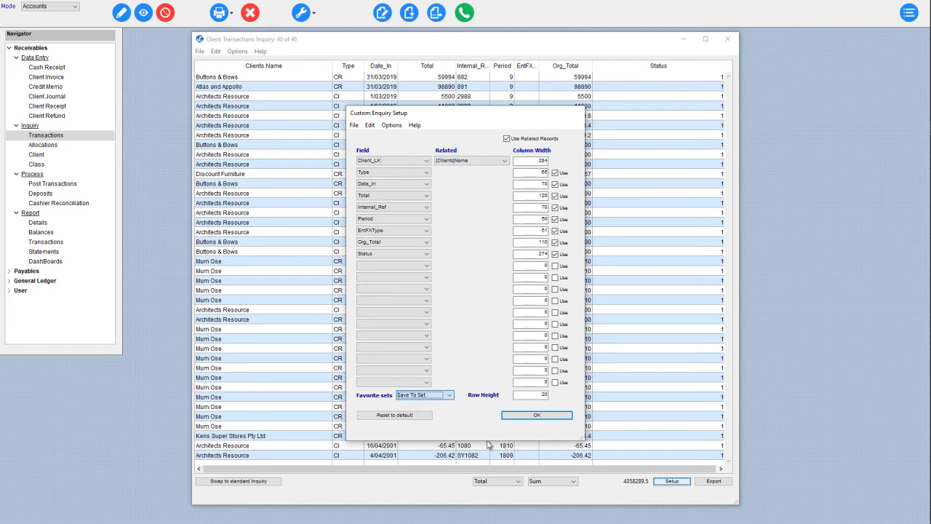
pyautogui.click(430, 395)
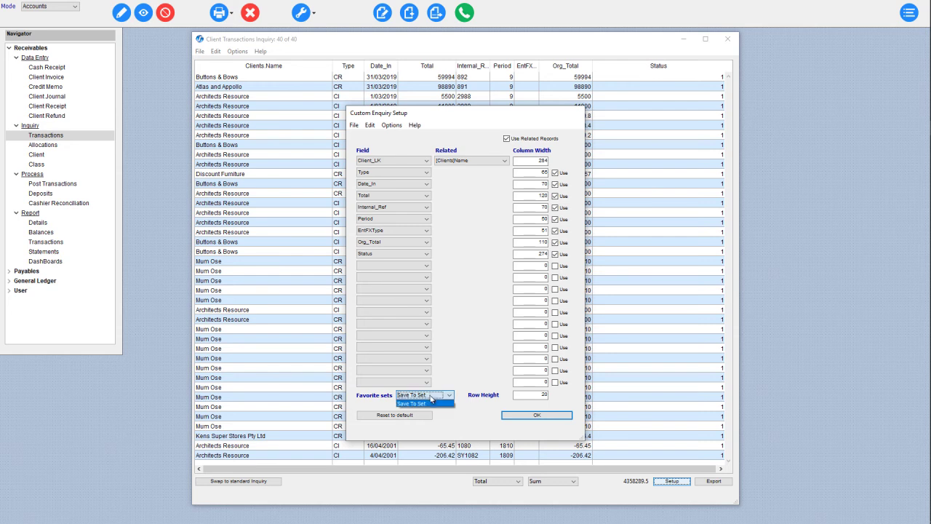
pyautogui.click(427, 404)
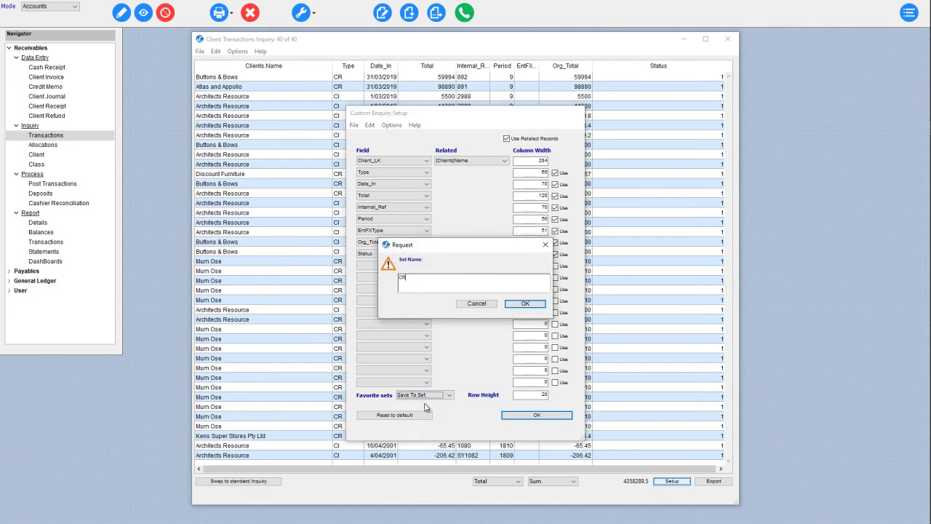
pyautogui.click(523, 302)
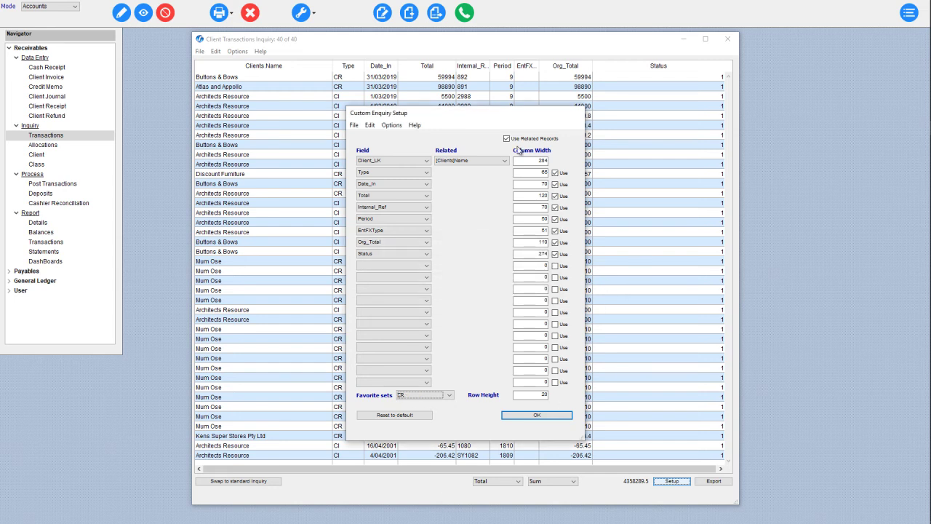
pyautogui.click(537, 414)
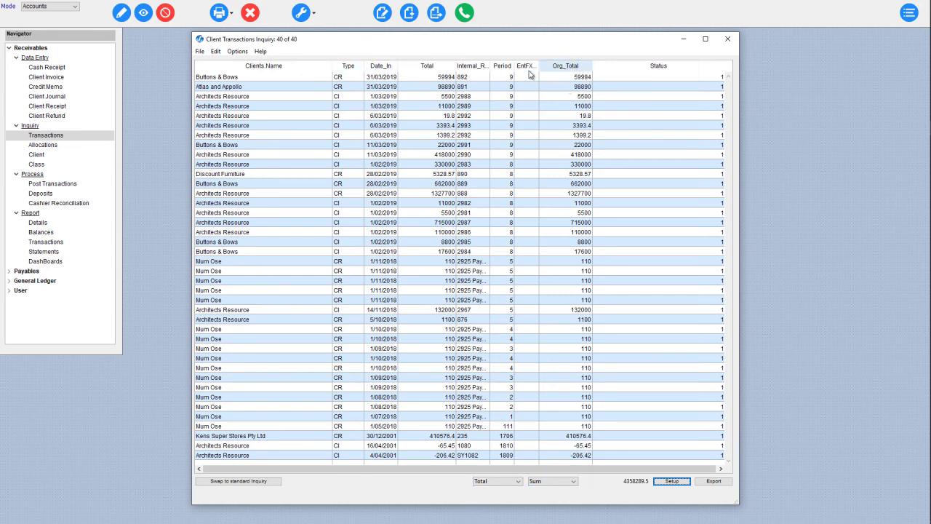
# Move the Org_Total and Internal_Ref columns directly after Clients.Name and save this layout as a favorite set named Total
pyautogui.moveTo(566, 66); pyautogui.dragTo(353, 68)
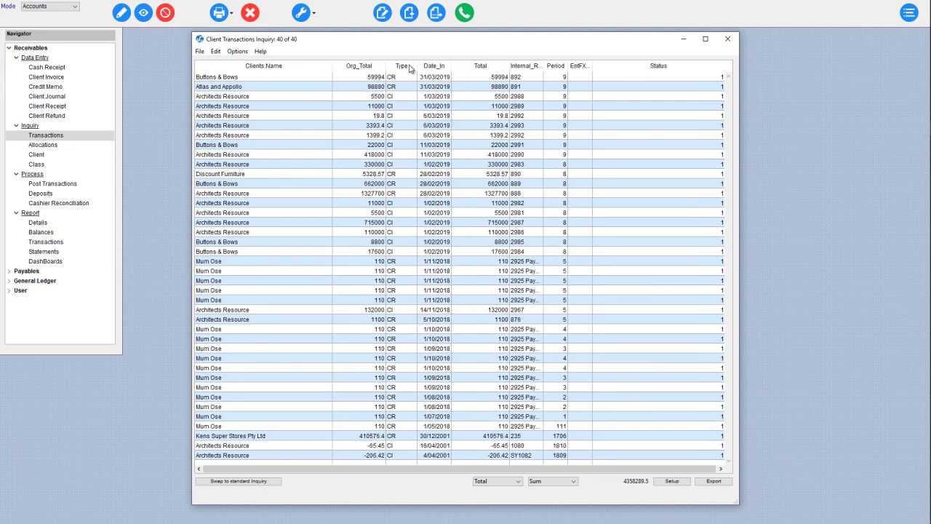
pyautogui.moveTo(533, 70); pyautogui.dragTo(398, 70)
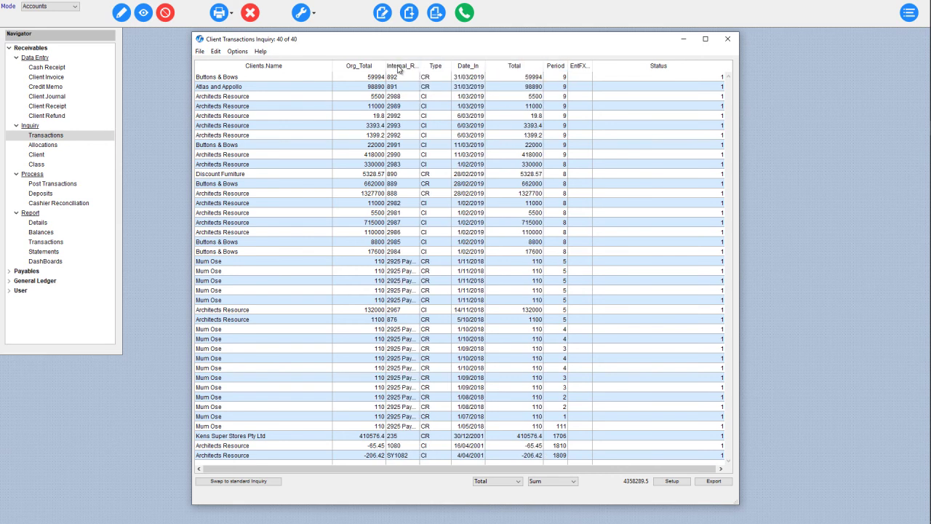
pyautogui.click(671, 482)
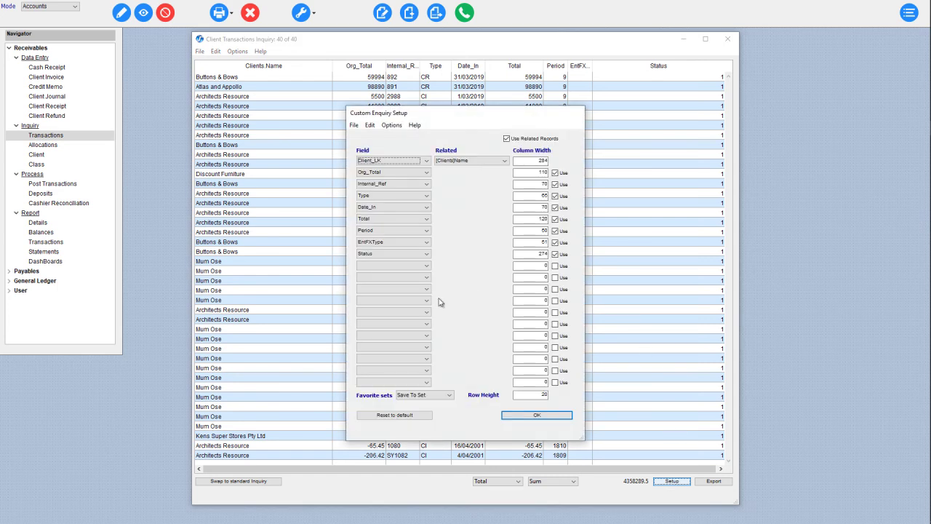
pyautogui.click(433, 397)
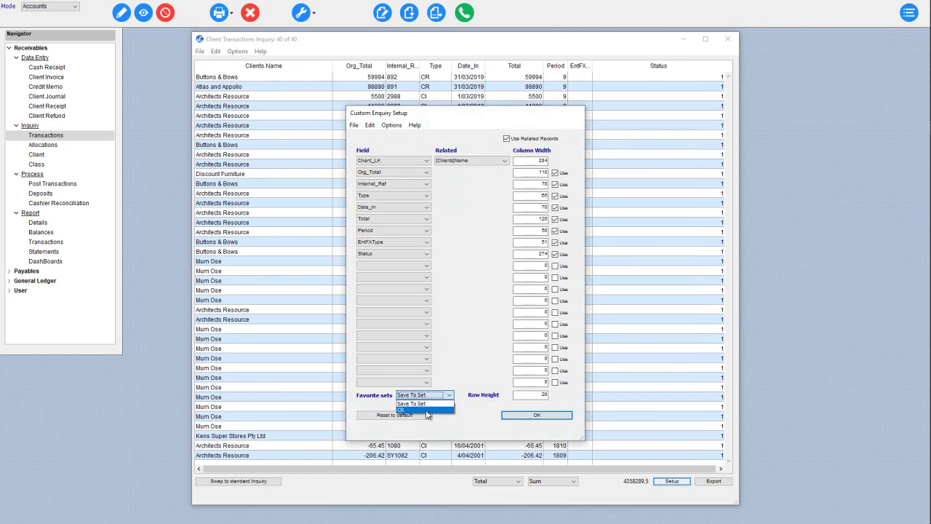
pyautogui.click(428, 405)
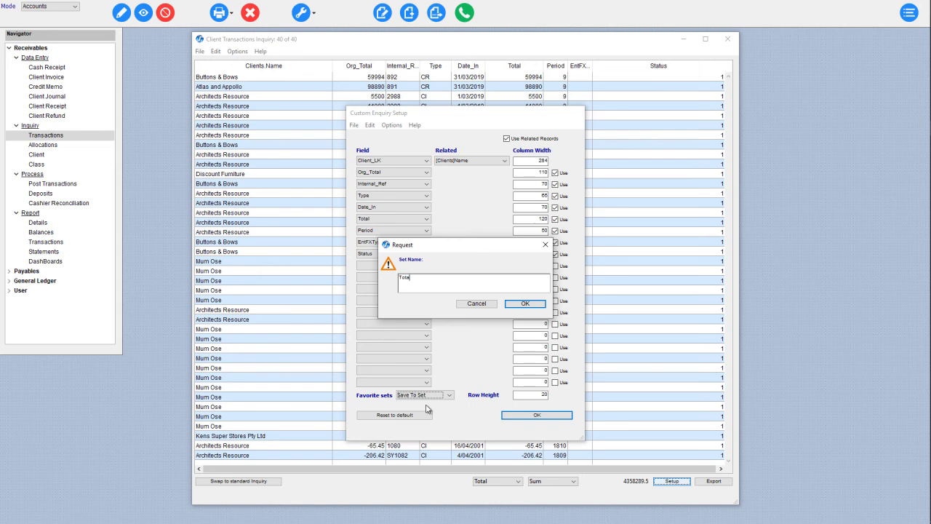
pyautogui.press('Tab')
pyautogui.click(526, 303)
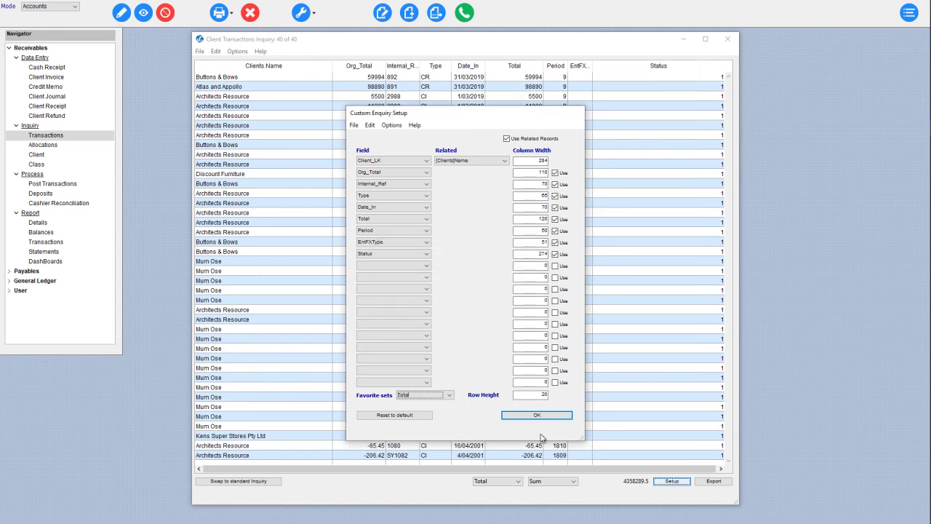
# Apply the CR favorite set to the inquiry's columns
pyautogui.click(450, 396)
pyautogui.click(416, 409)
pyautogui.click(527, 417)
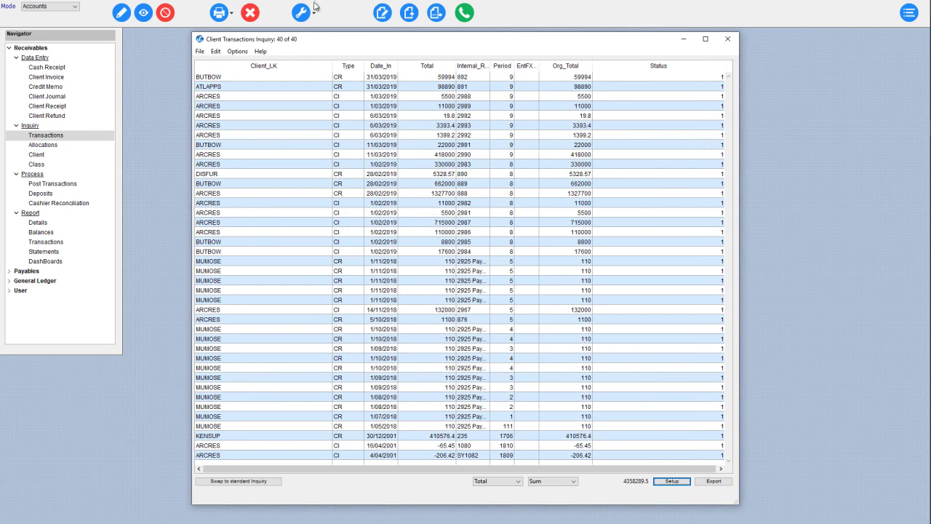
# Reopen the custom column setup and switch the inquiry to the Total favorite set
pyautogui.click(672, 481)
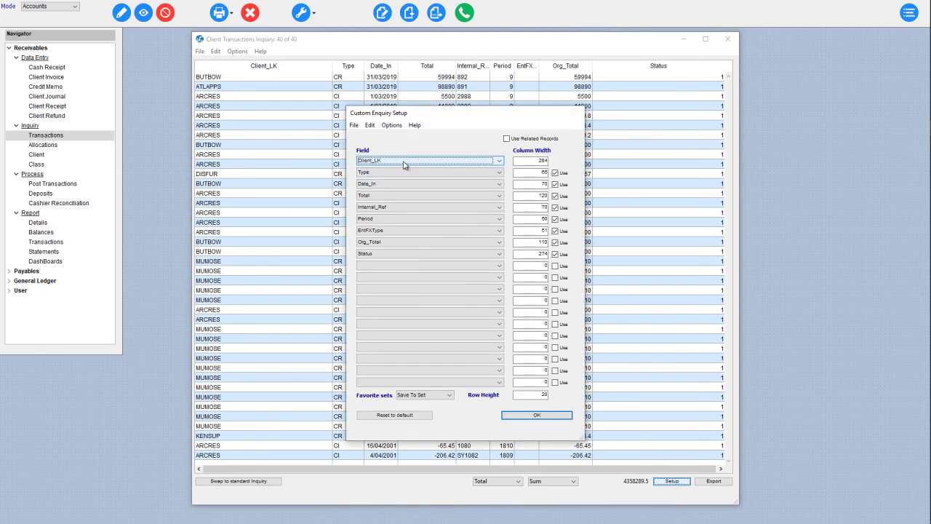
pyautogui.click(446, 391)
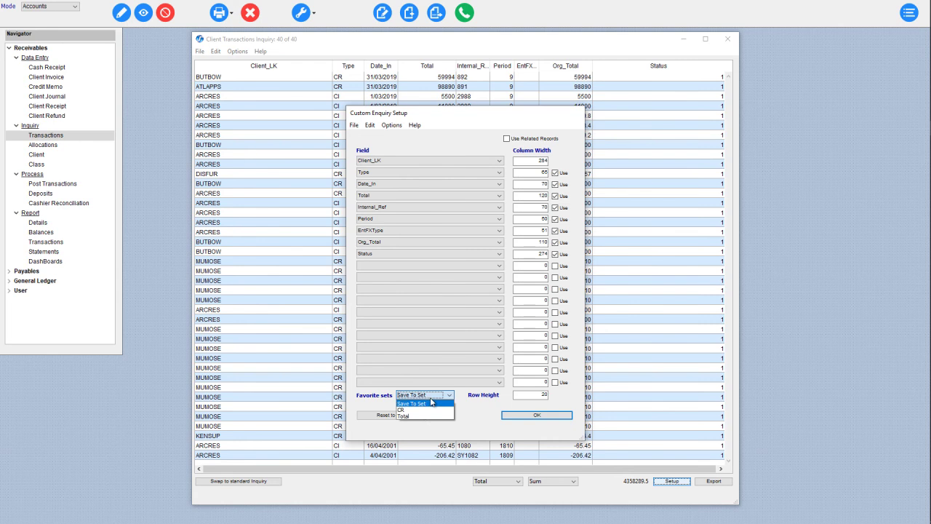
pyautogui.click(424, 414)
pyautogui.click(426, 395)
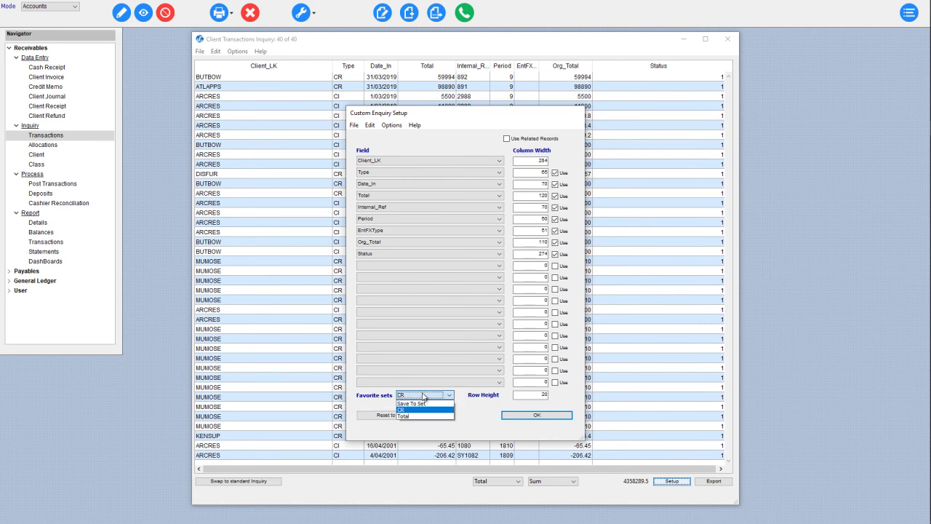
pyautogui.click(422, 415)
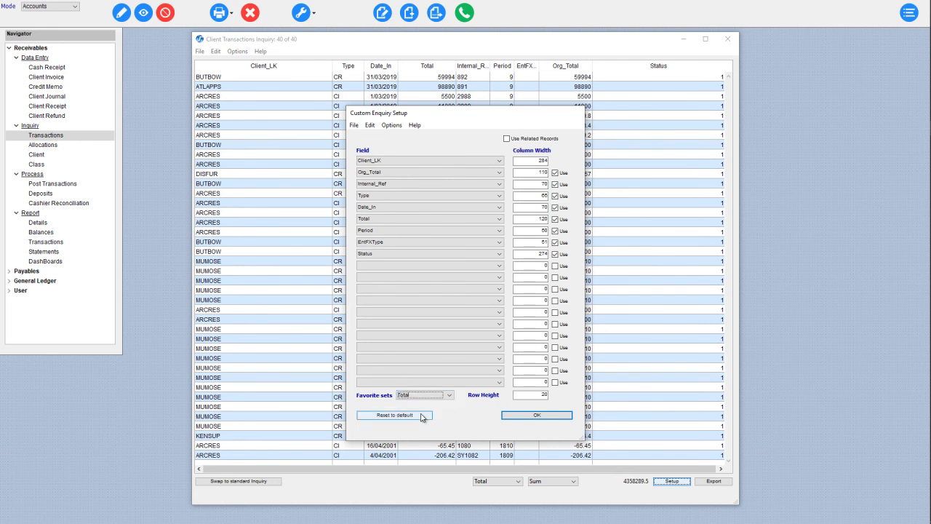
pyautogui.click(538, 414)
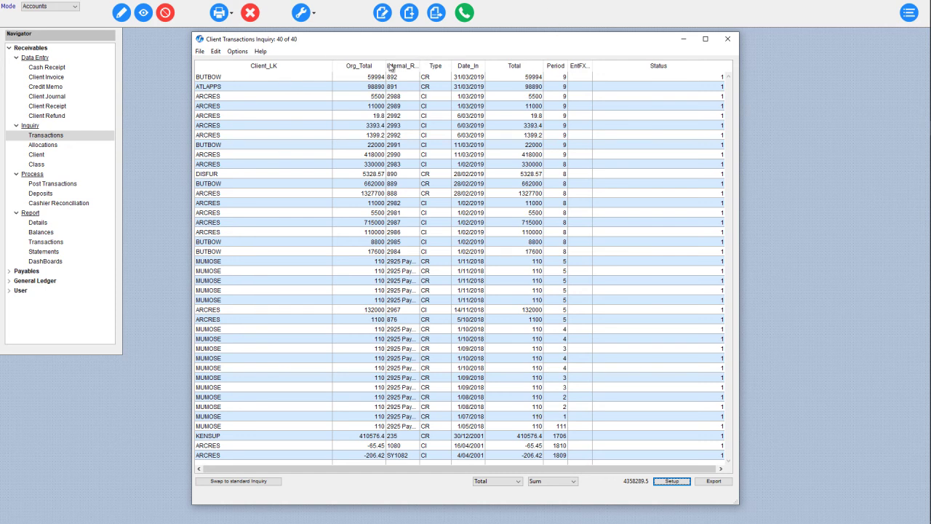
# Move the Org_Total column between Period and EntFXType, and close the inquiry
pyautogui.moveTo(369, 69); pyautogui.dragTo(557, 73)
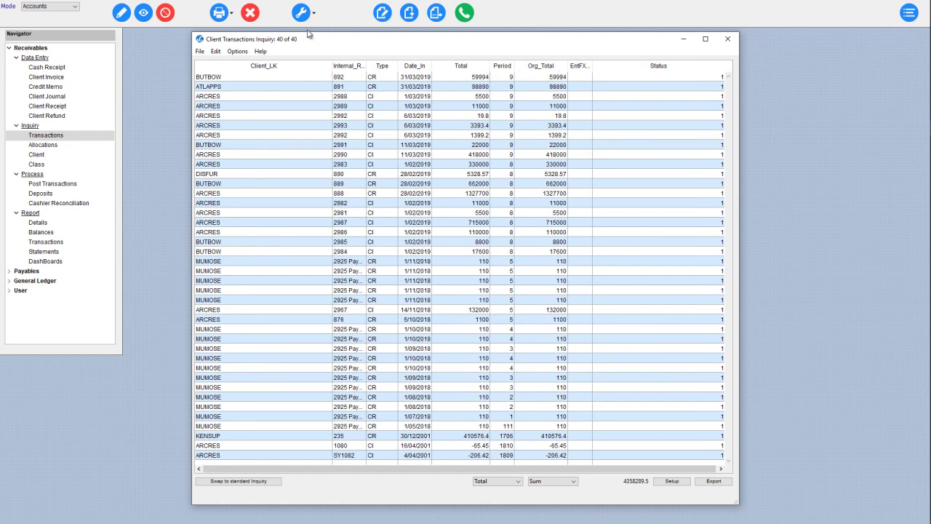
pyautogui.click(250, 13)
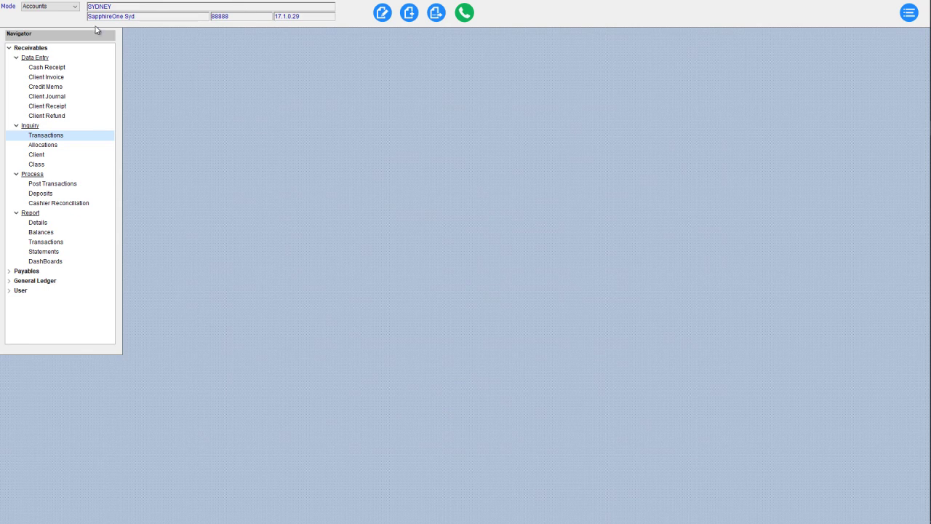
# Open the Receivables transactions inquiry in its standard view and move the Type column between Date and Internal Ref
pyautogui.click(49, 136)
pyautogui.click(273, 483)
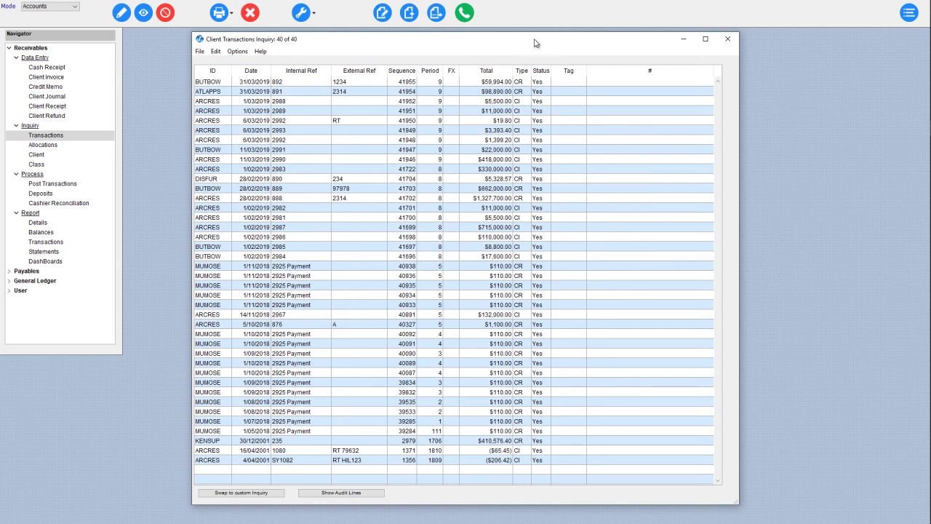
pyautogui.moveTo(519, 74); pyautogui.dragTo(286, 76)
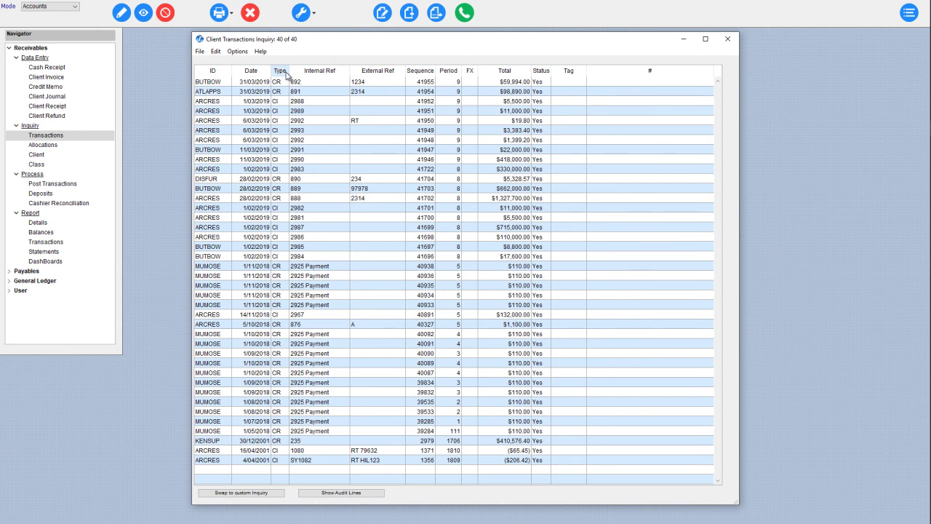
# Swap to the custom inquiry sorted by ascending Date_In, and view the oldest ARCRES invoice, SY1082, before returning to the list
pyautogui.click(241, 493)
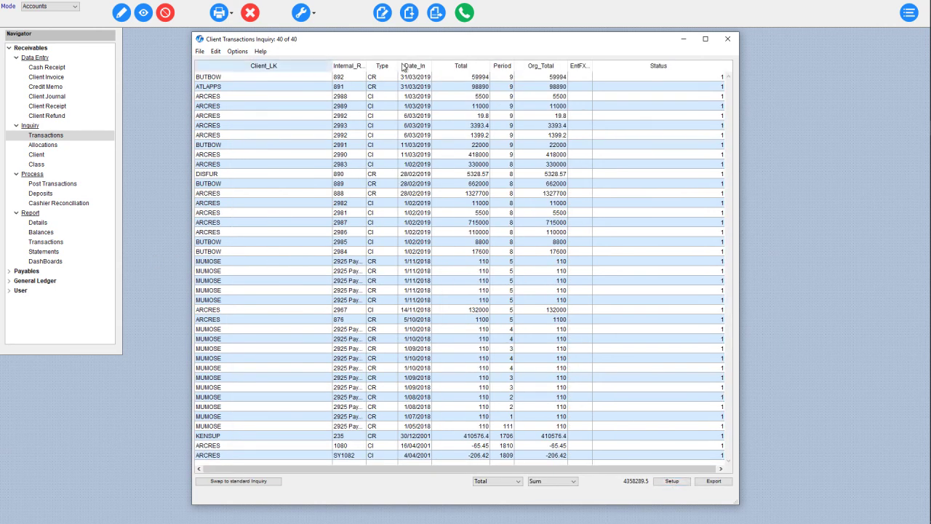
pyautogui.click(413, 67)
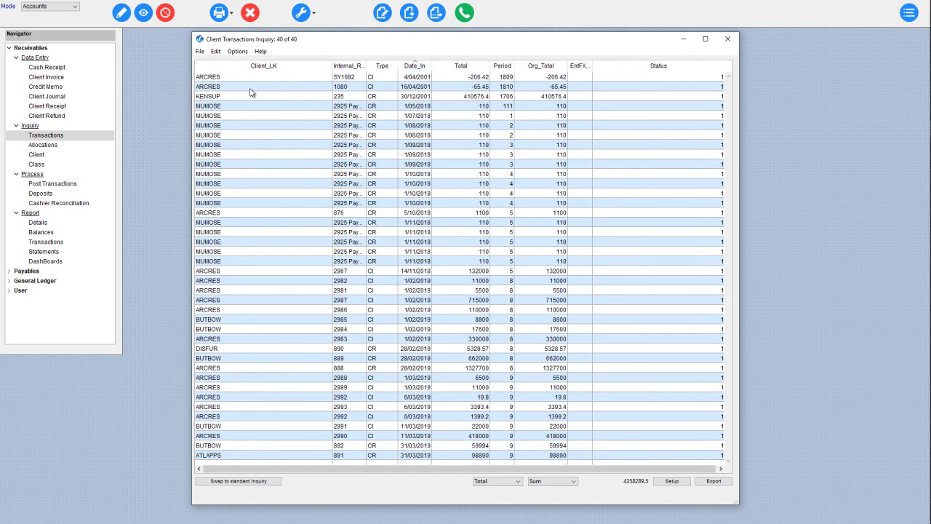
pyautogui.click(218, 77)
pyautogui.doubleClick(218, 77)
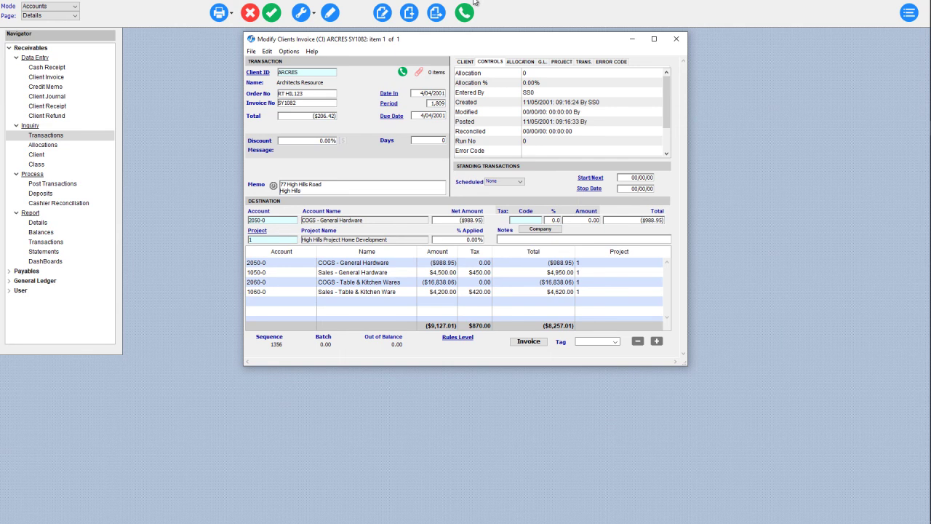
pyautogui.click(268, 11)
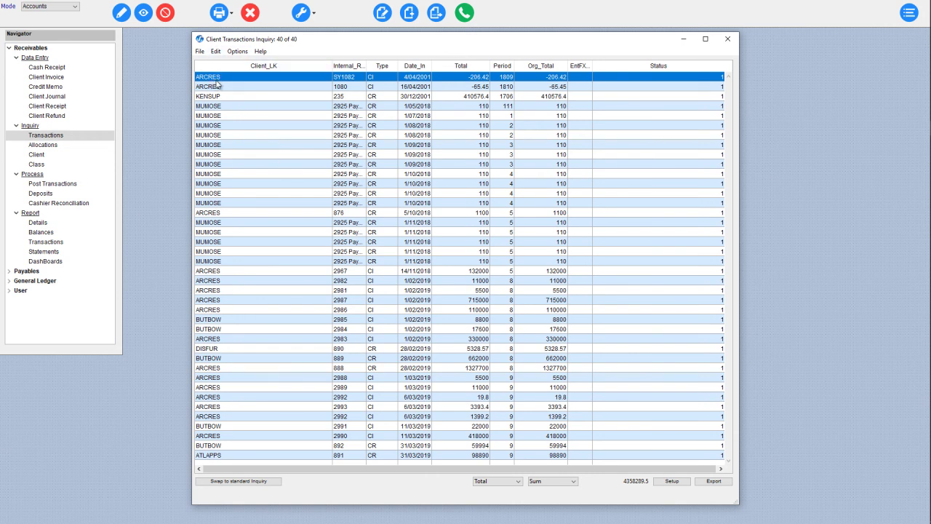
# Sort the inquiry by Client_LK and reduce the list to only the ARCRES transactions
pyautogui.click(261, 67)
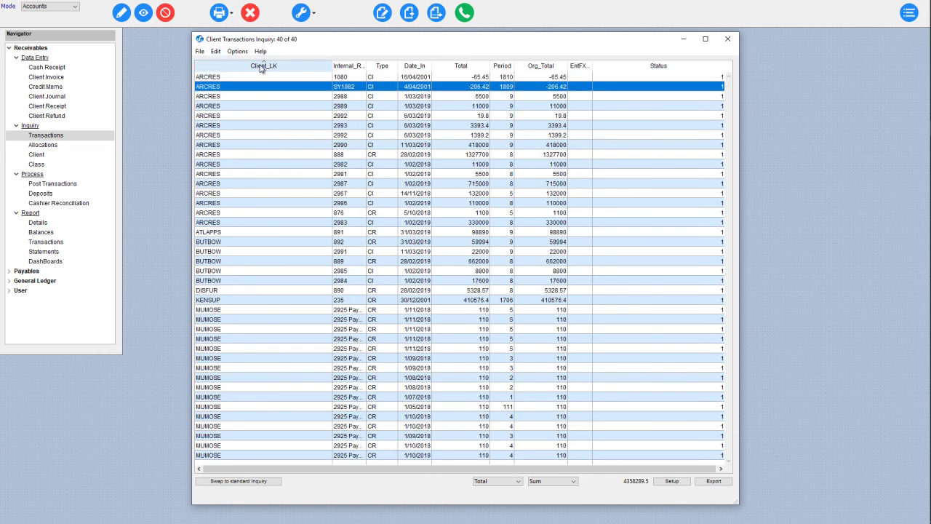
pyautogui.click(216, 78)
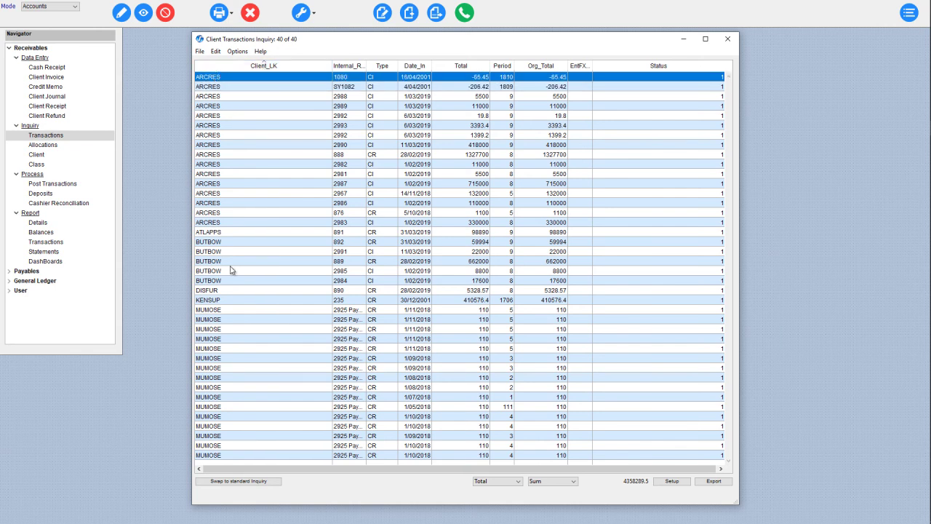
pyautogui.keyDown('shift'); pyautogui.click(218, 223); pyautogui.keyUp('shift')
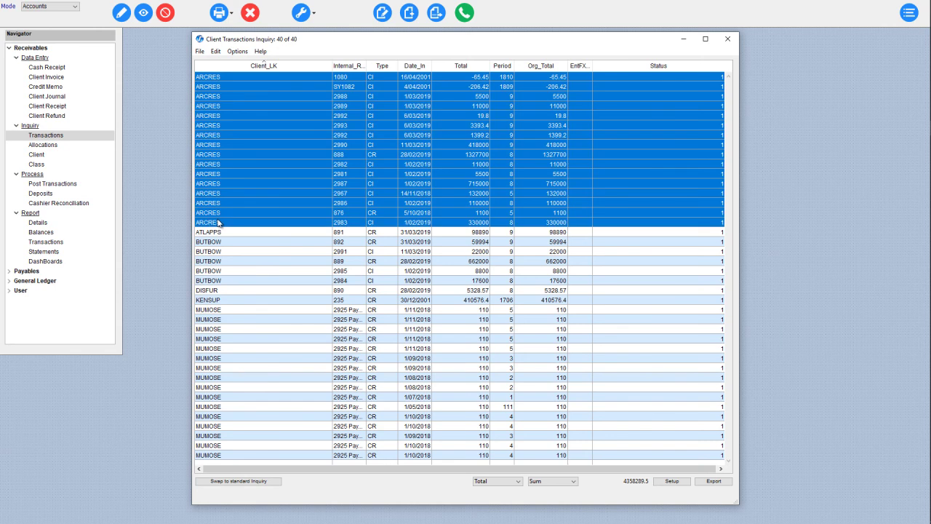
pyautogui.hotkey('ctrl', 'h')
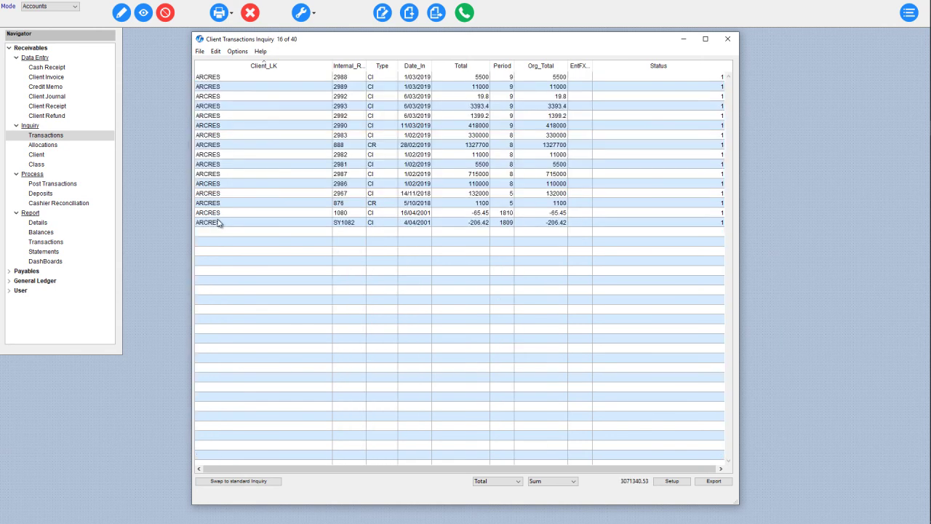
# Open all the listed ARCRES transactions for modification and step forward through the records to the fifth one
pyautogui.hotkey('ctrl', 'a')
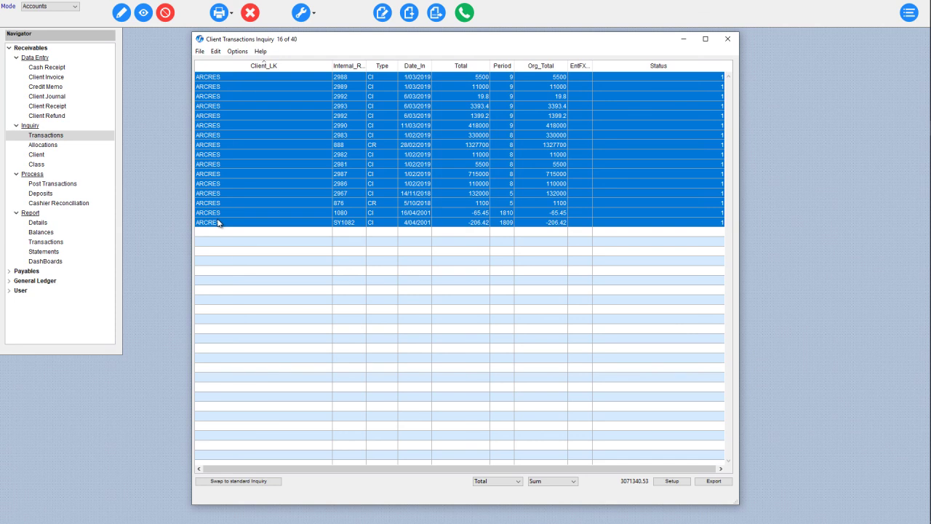
pyautogui.click(121, 12)
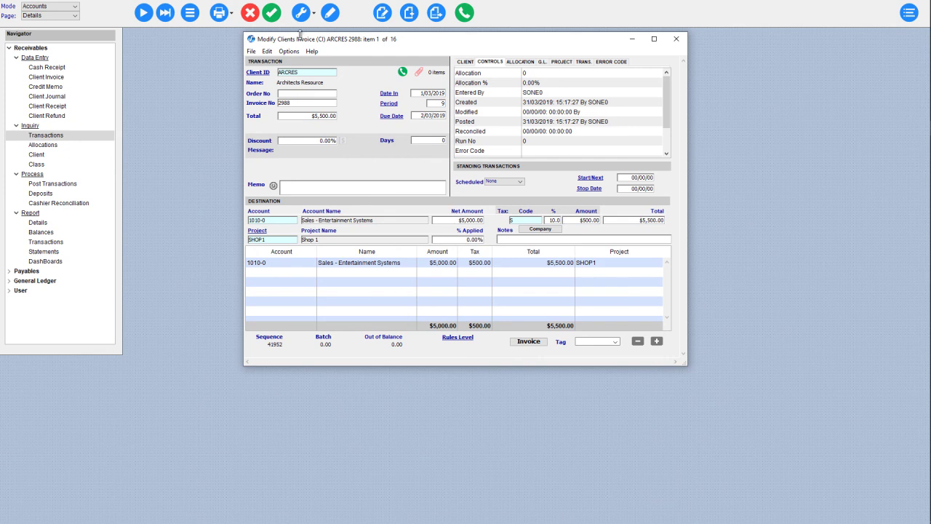
pyautogui.click(148, 14)
pyautogui.click(147, 14)
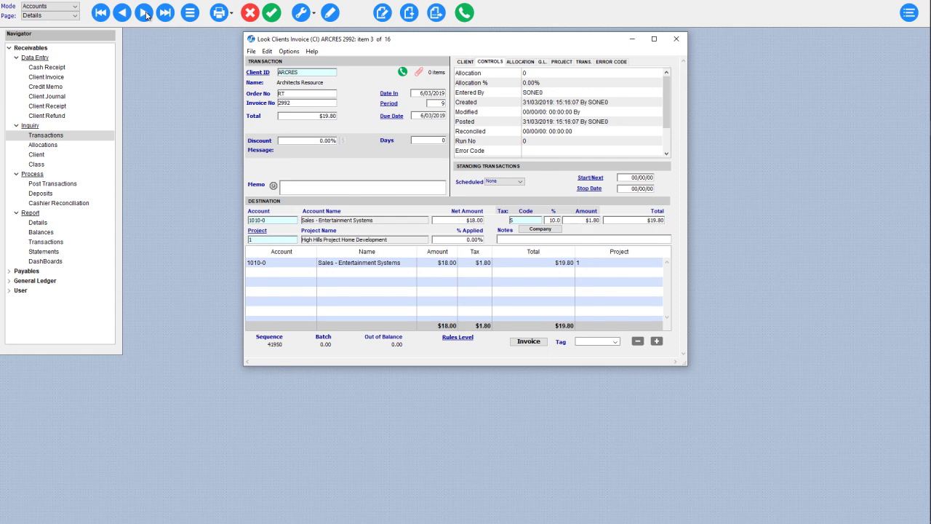
pyautogui.click(148, 13)
# Jump to invoice 2981 from the record list, and accept it to return to the inquiry
pyautogui.click(188, 14)
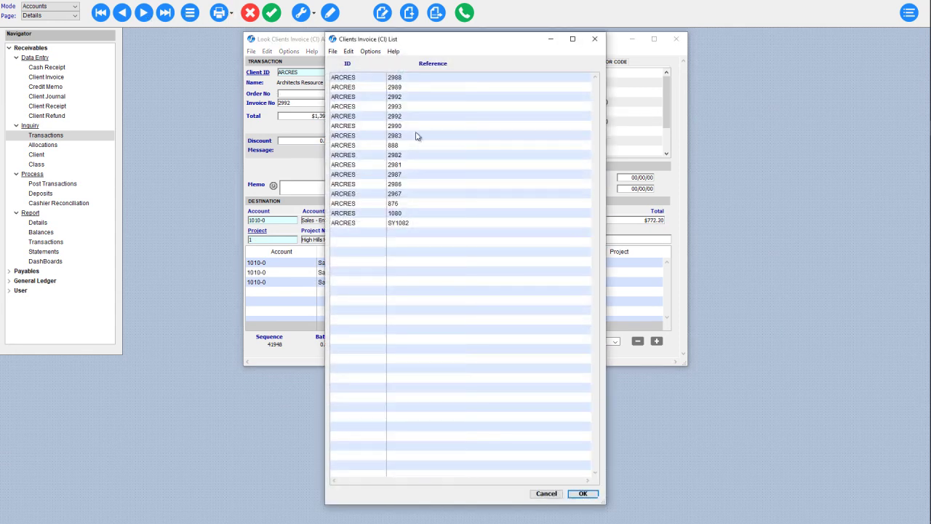
pyautogui.doubleClick(410, 164)
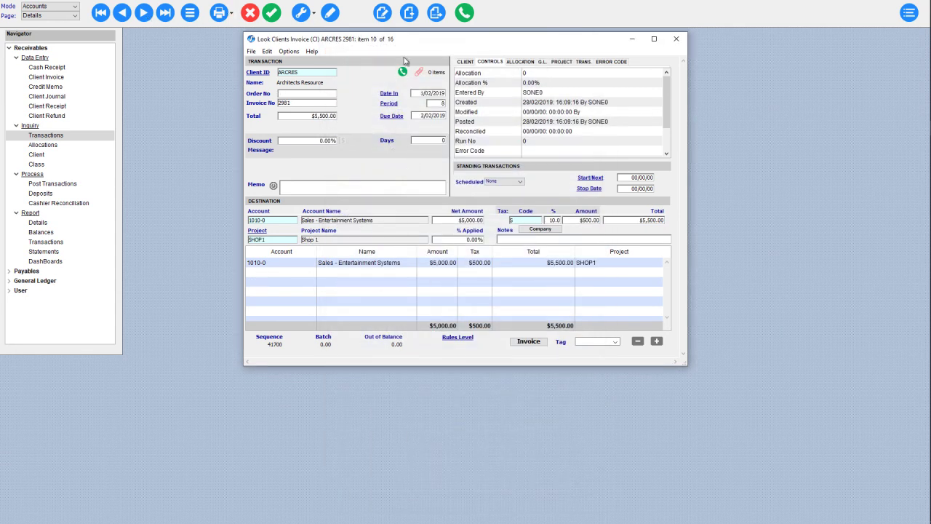
pyautogui.click(271, 13)
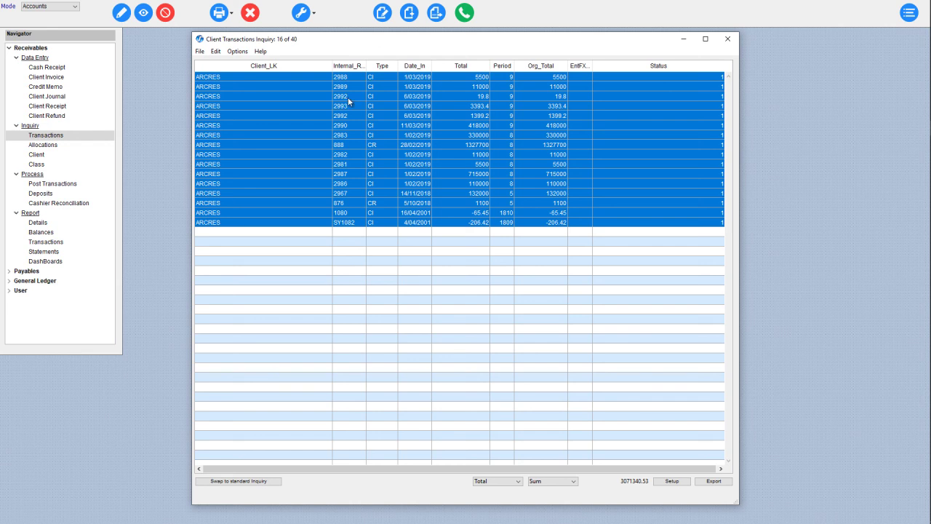
# Reopen the selected transactions for modification, go to the last record, and step back to invoice 2986
pyautogui.click(118, 14)
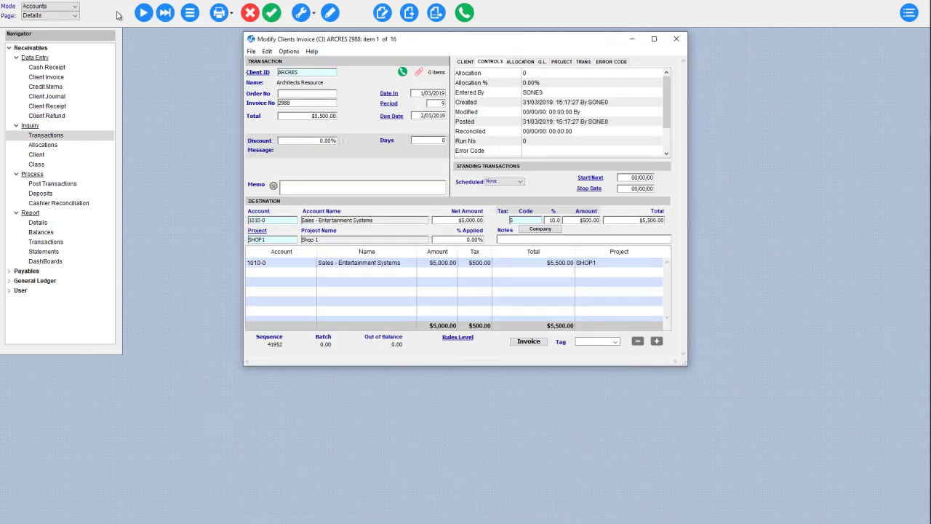
pyautogui.click(166, 13)
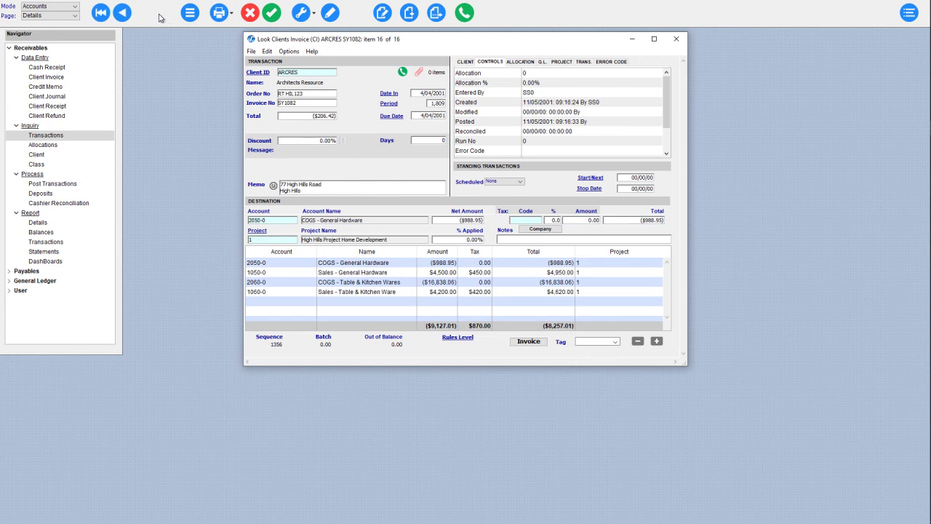
pyautogui.click(121, 13)
pyautogui.click(122, 13)
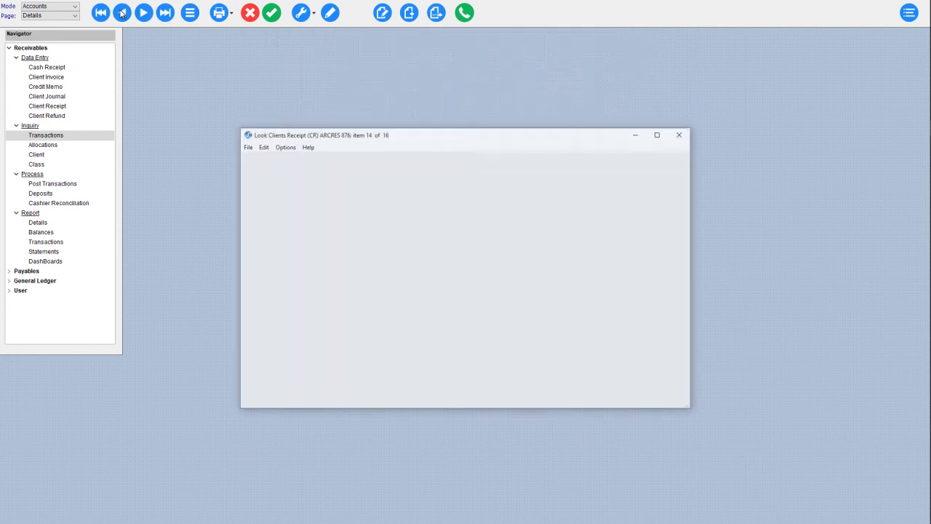
pyautogui.click(122, 13)
pyautogui.click(122, 13)
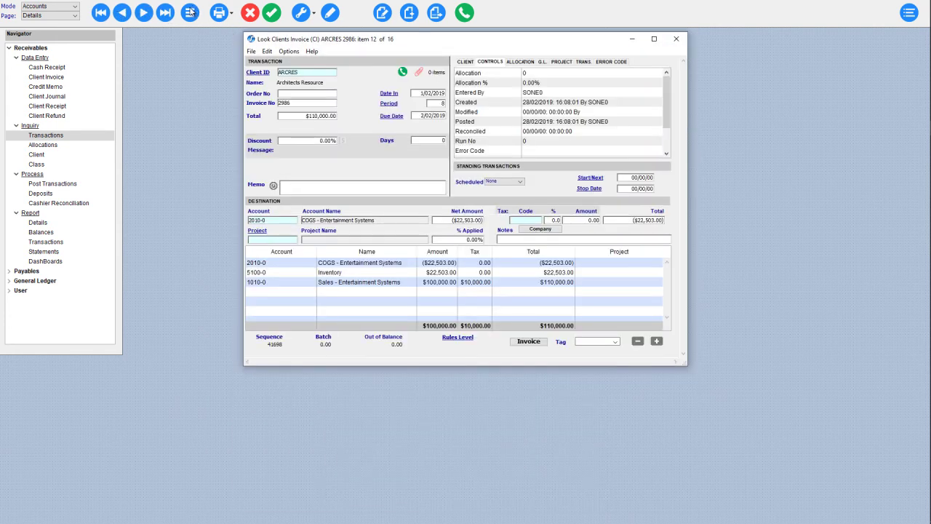
# Use the record list to jump directly to ARCRES invoice 2990
pyautogui.click(190, 13)
pyautogui.doubleClick(344, 125)
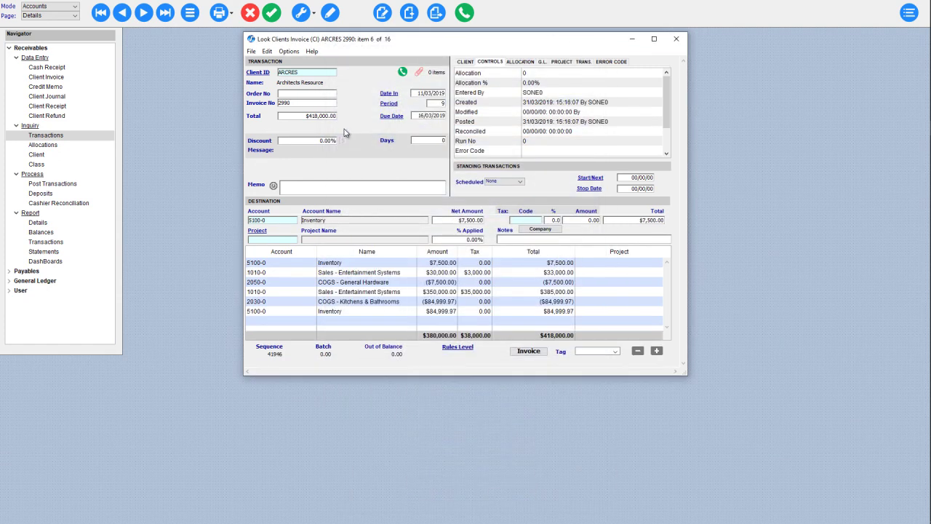